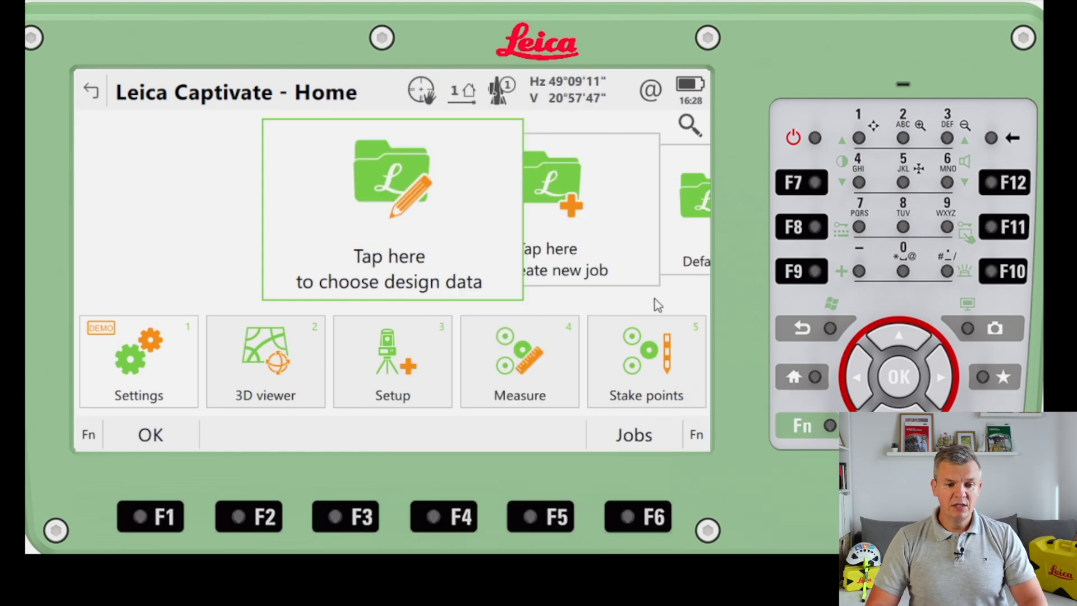
Swipe through the job carousel and open Settings from the Home screen
drag(488, 264, 393, 256)
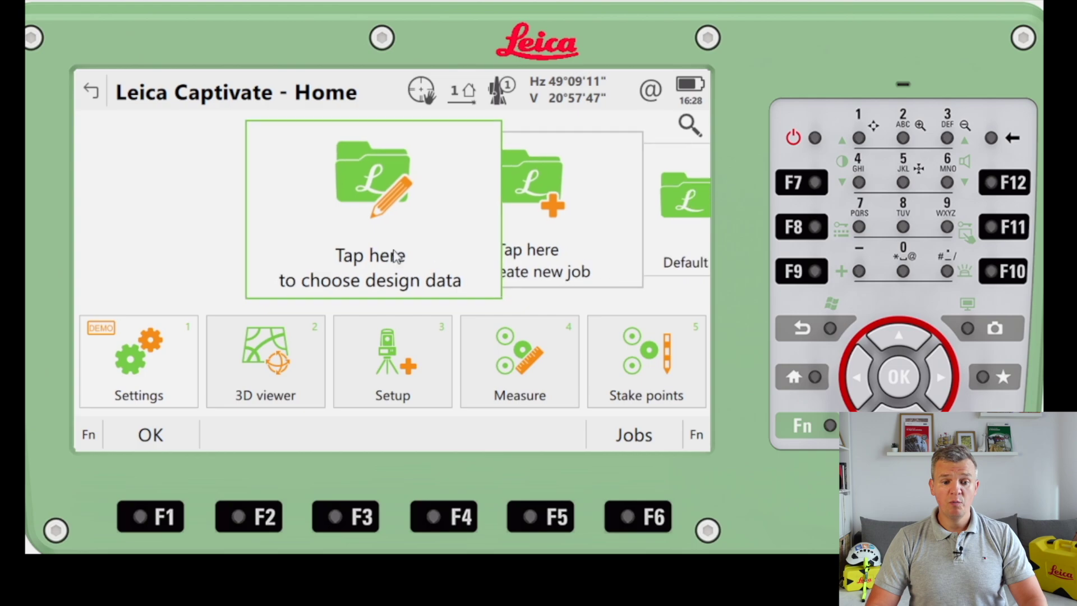
drag(555, 233, 476, 220)
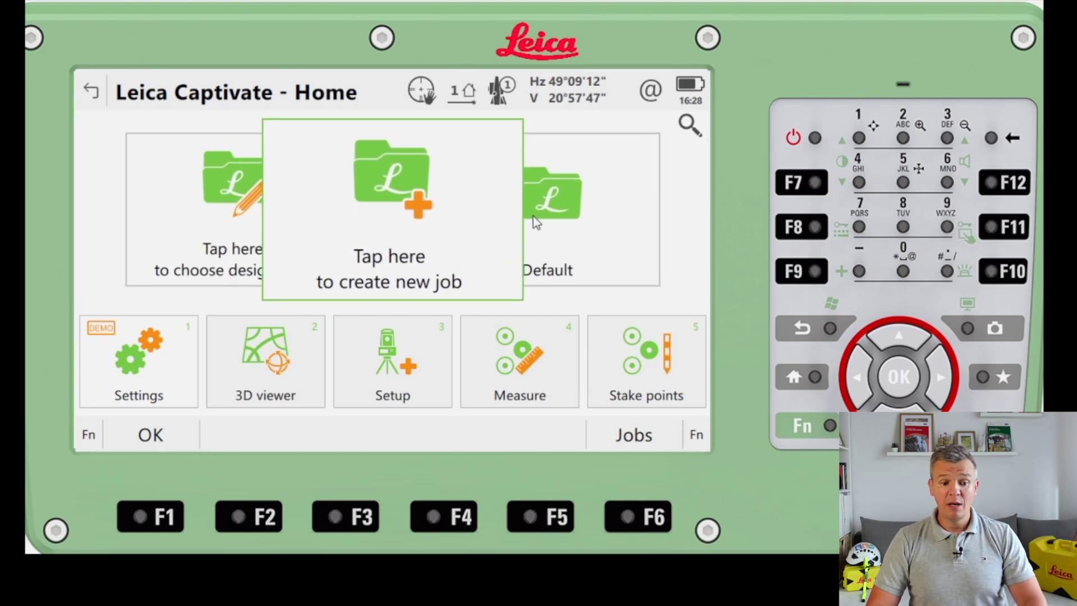
click(162, 361)
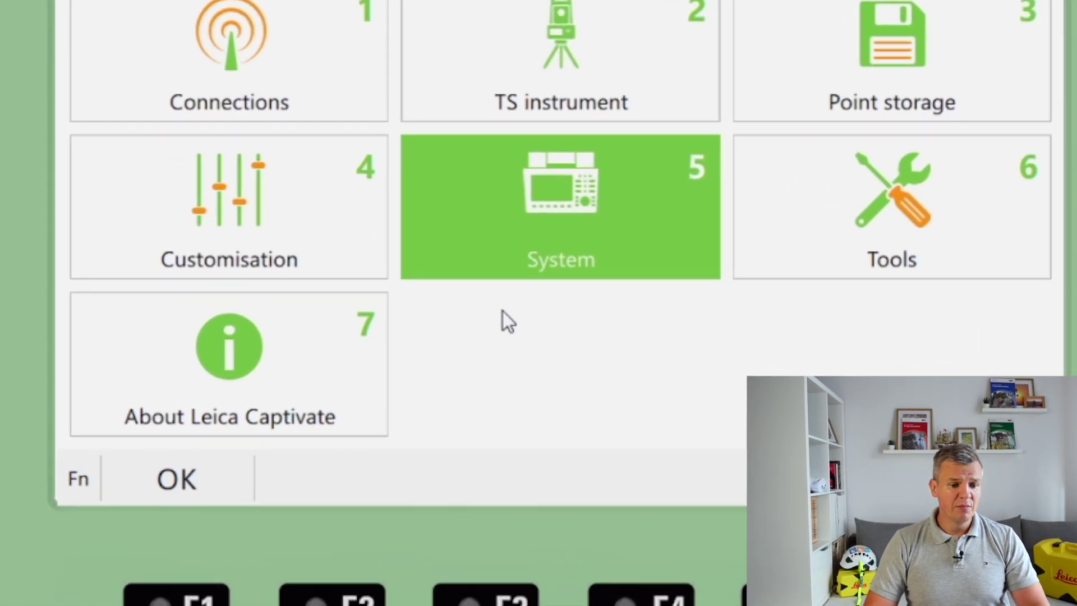
Confirm on the About page that the instrument is a TS16 I R1000, then go into Tools
click(292, 362)
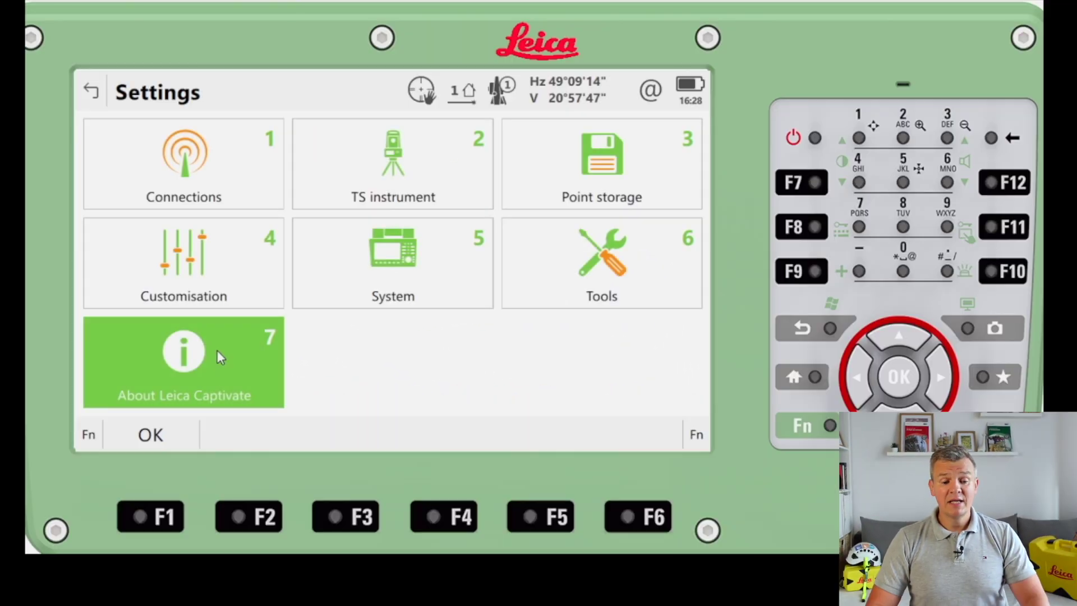
click(217, 351)
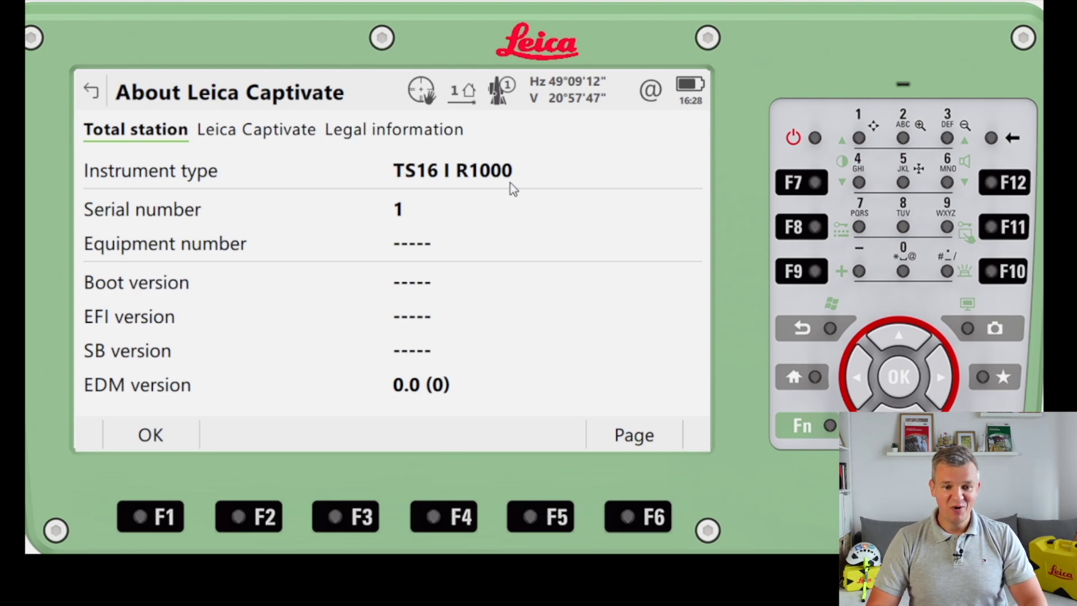
click(99, 97)
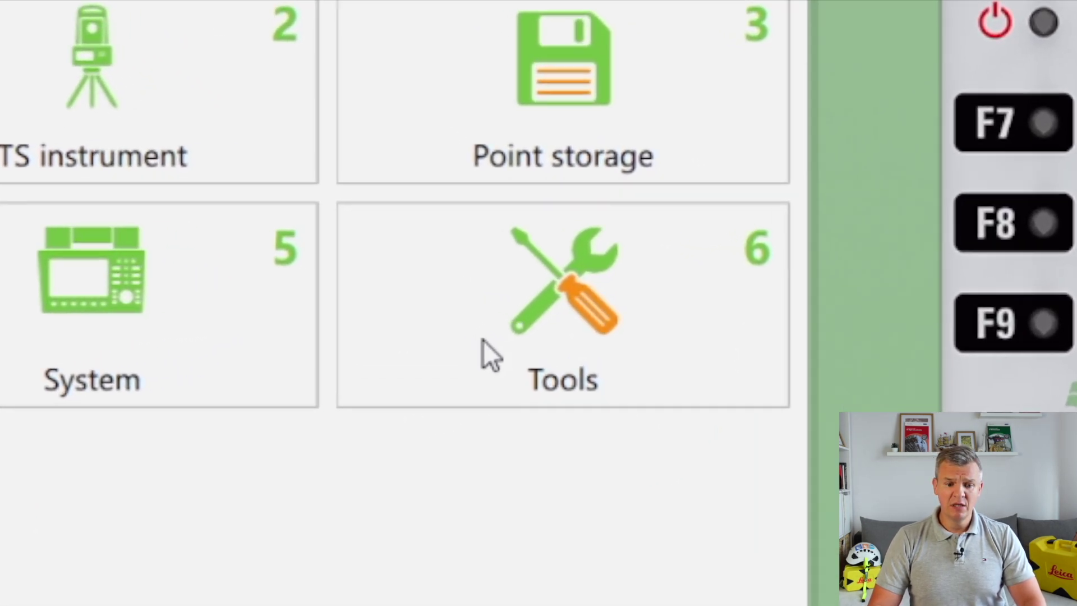
click(548, 333)
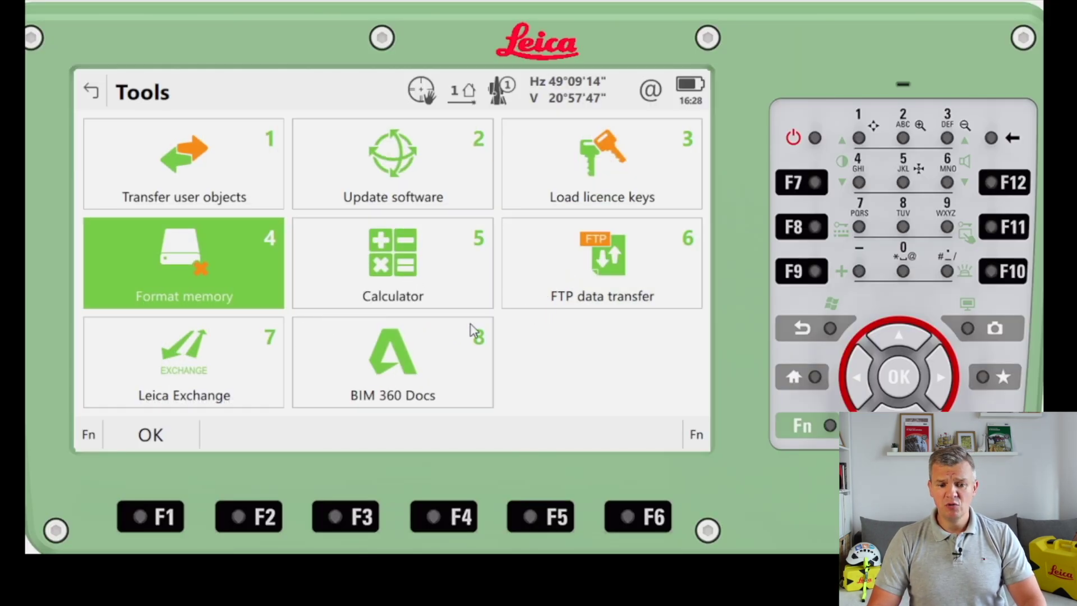
Preview the Calculator and the Format memory device list without formatting anything
click(443, 276)
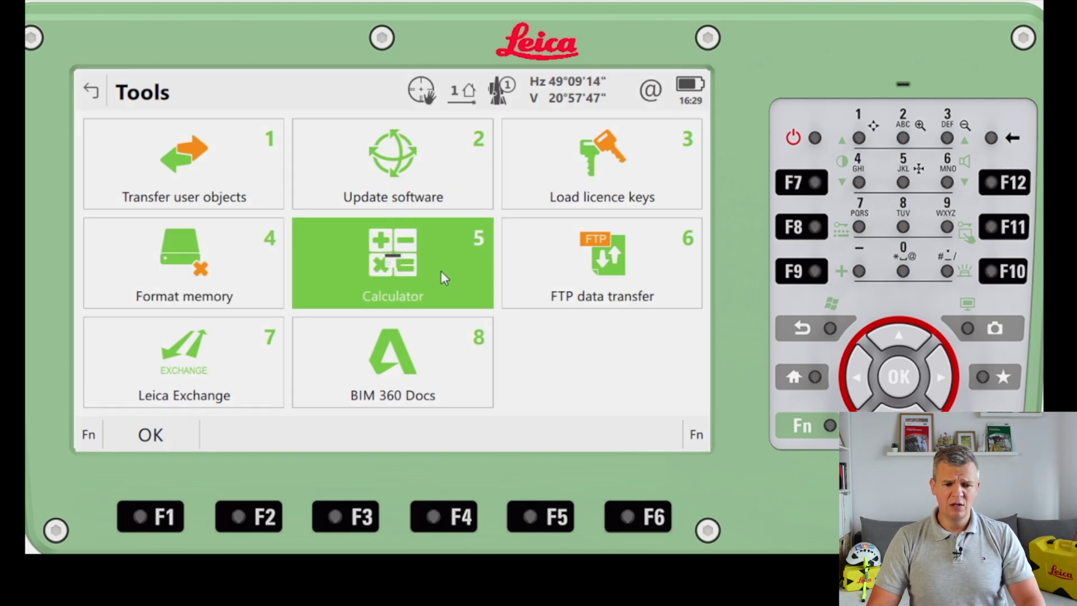
click(596, 334)
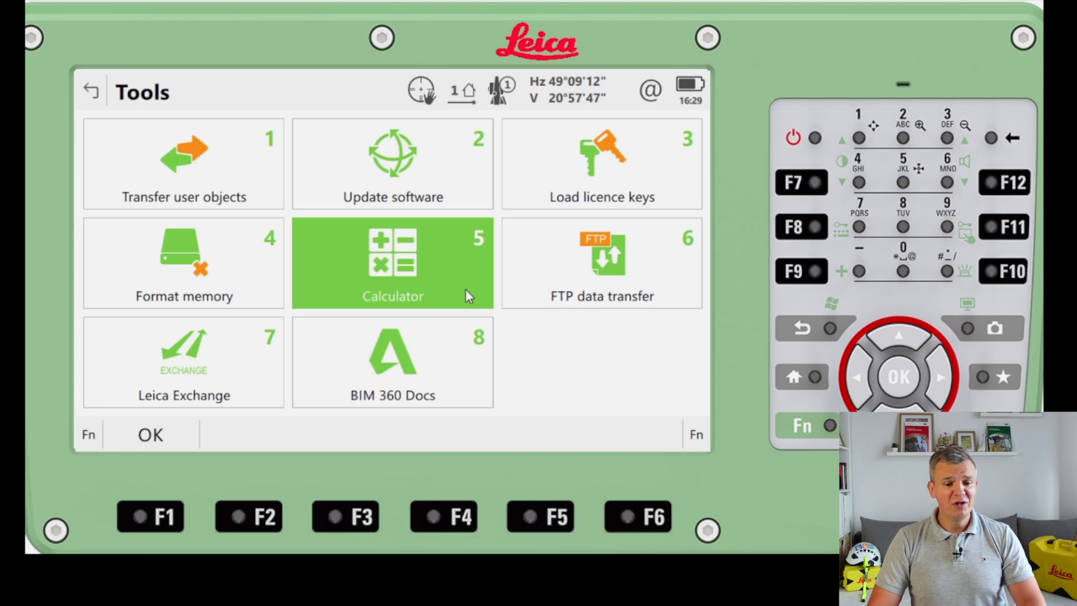
click(249, 270)
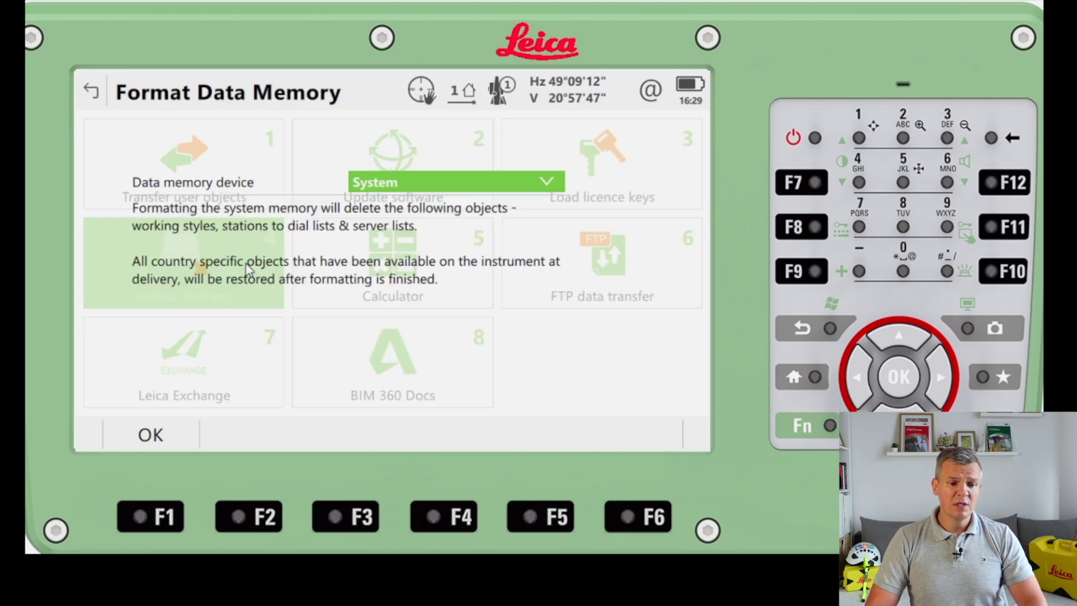
click(675, 134)
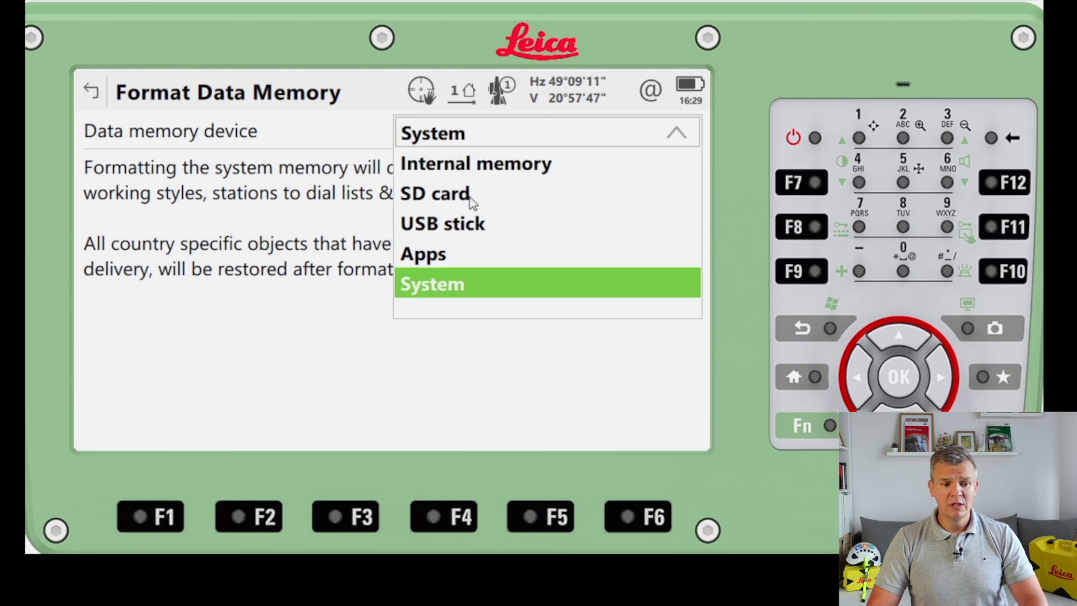
click(94, 95)
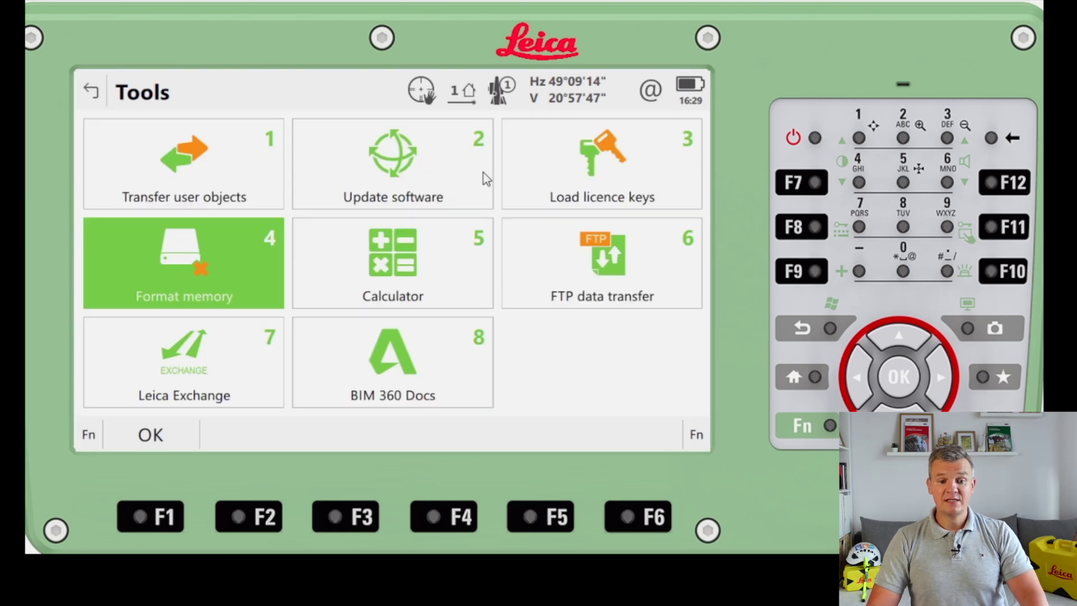
click(544, 171)
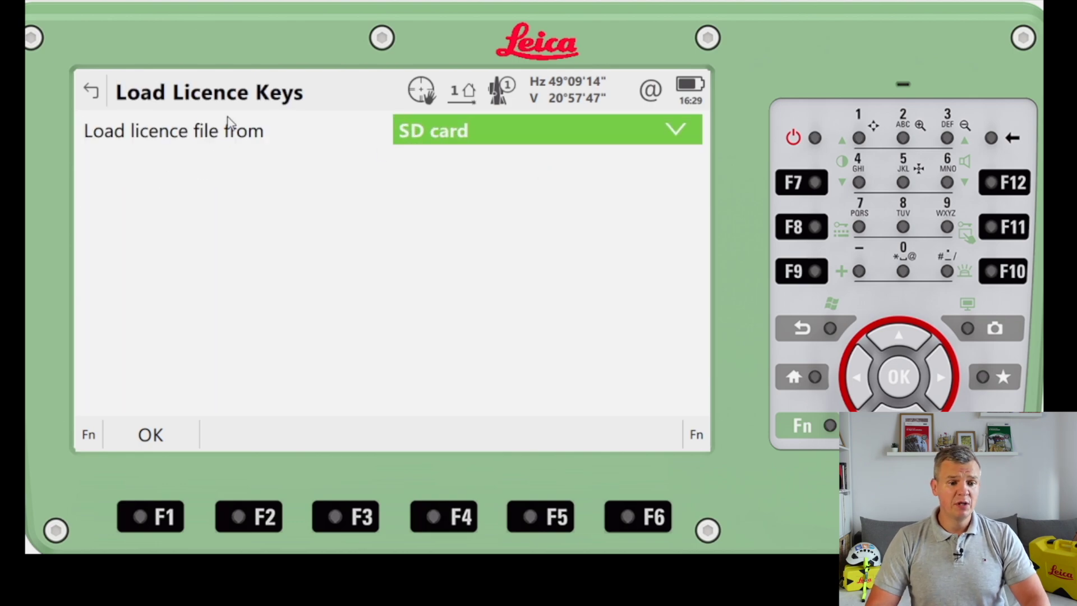
click(97, 96)
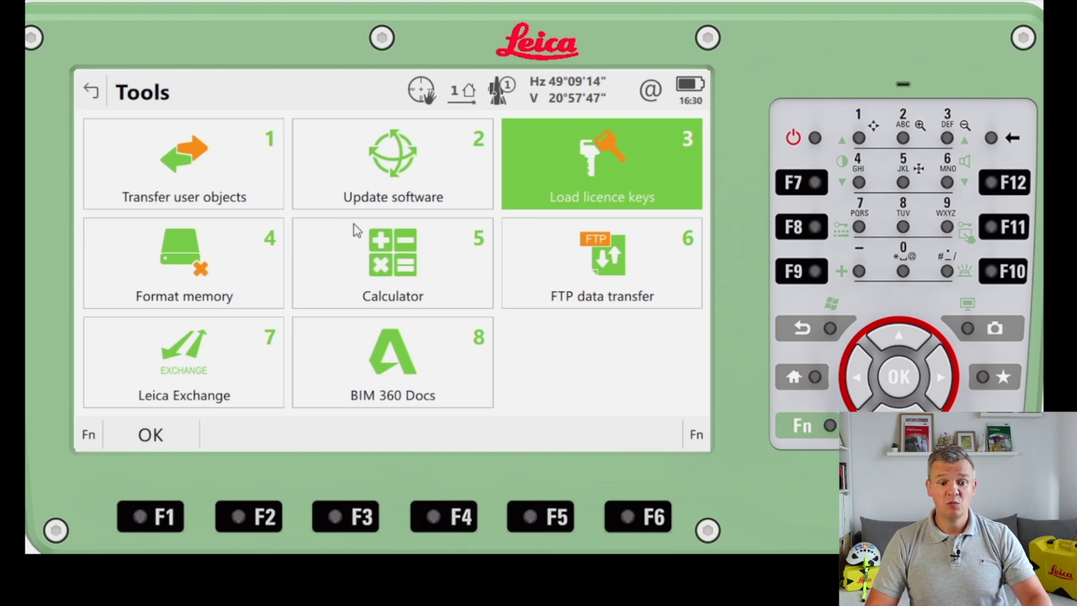
click(362, 166)
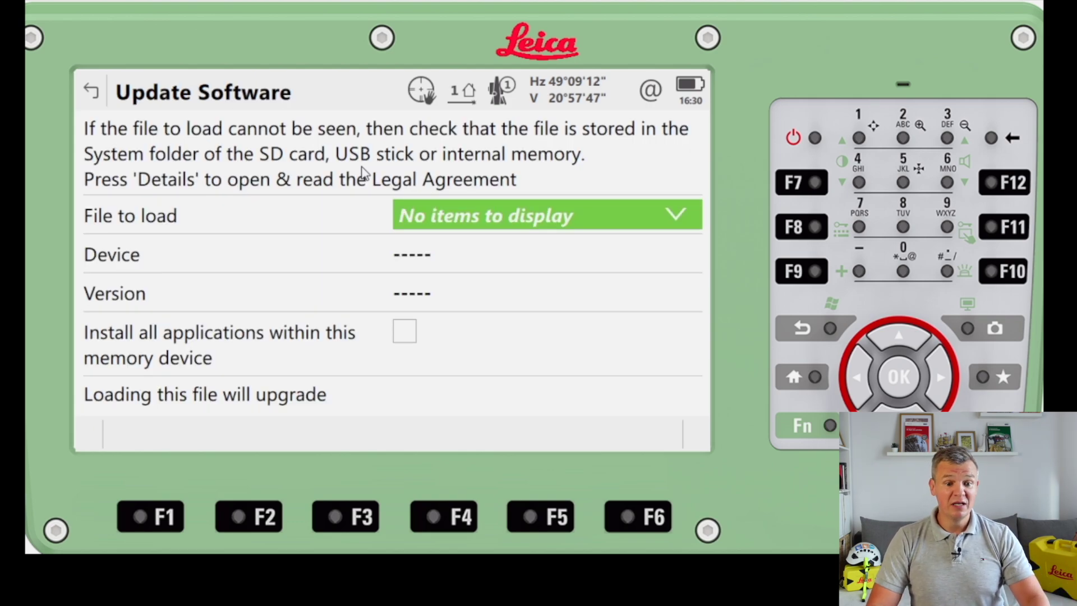
click(90, 92)
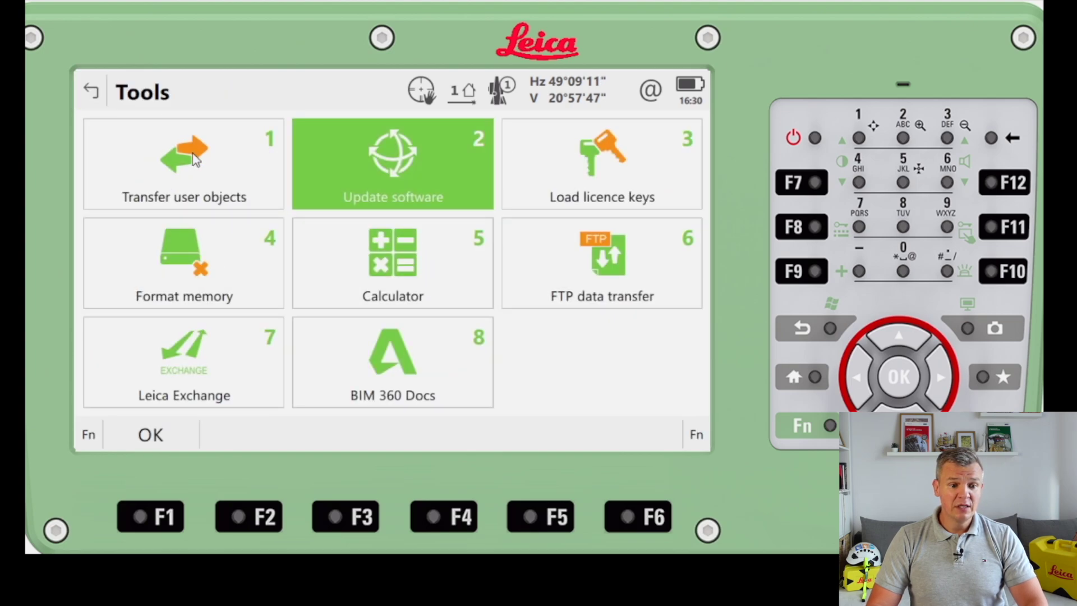
Preview Transfer user objects, toggling AllObjects.zip on and off, then go to System settings
click(195, 160)
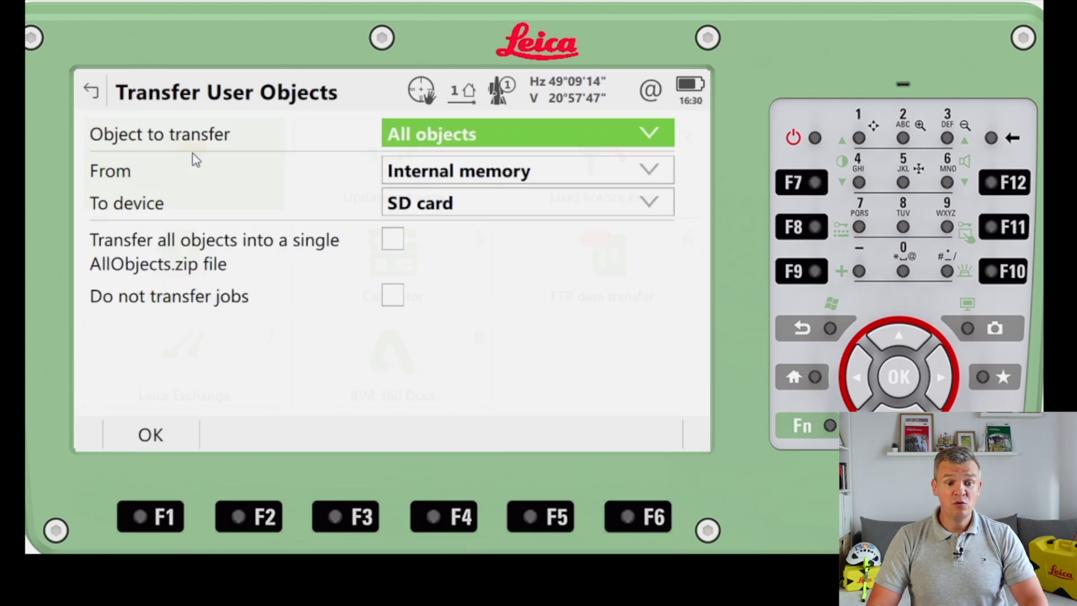
click(408, 245)
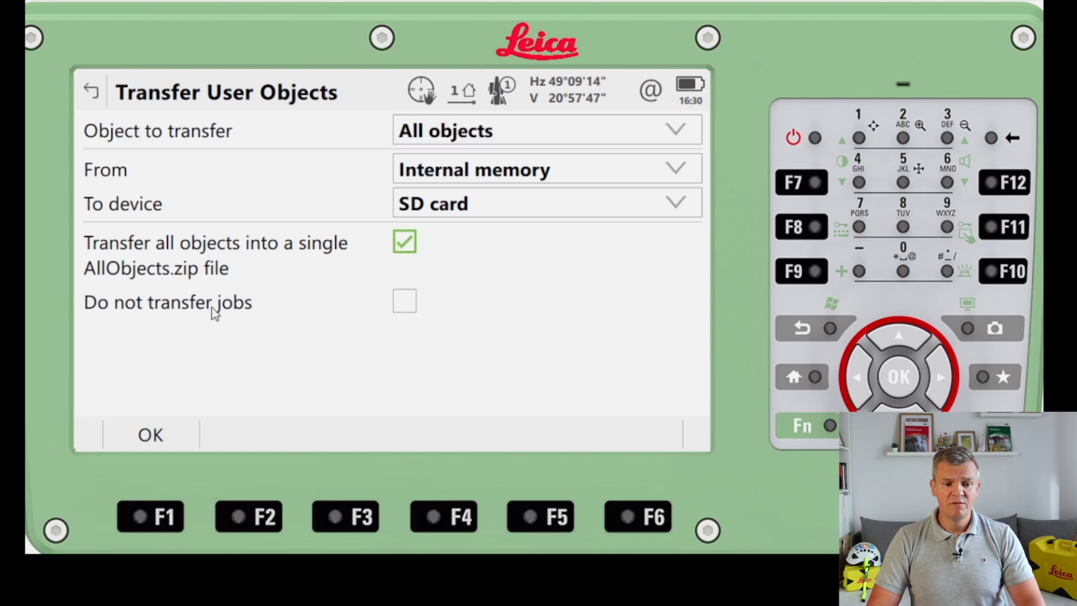
click(405, 245)
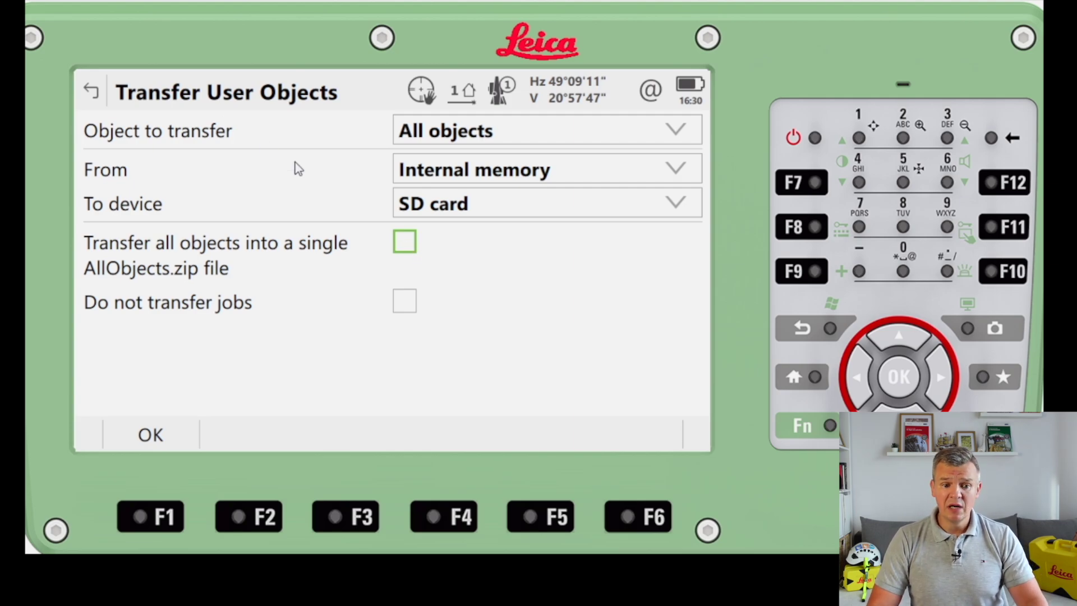
click(94, 93)
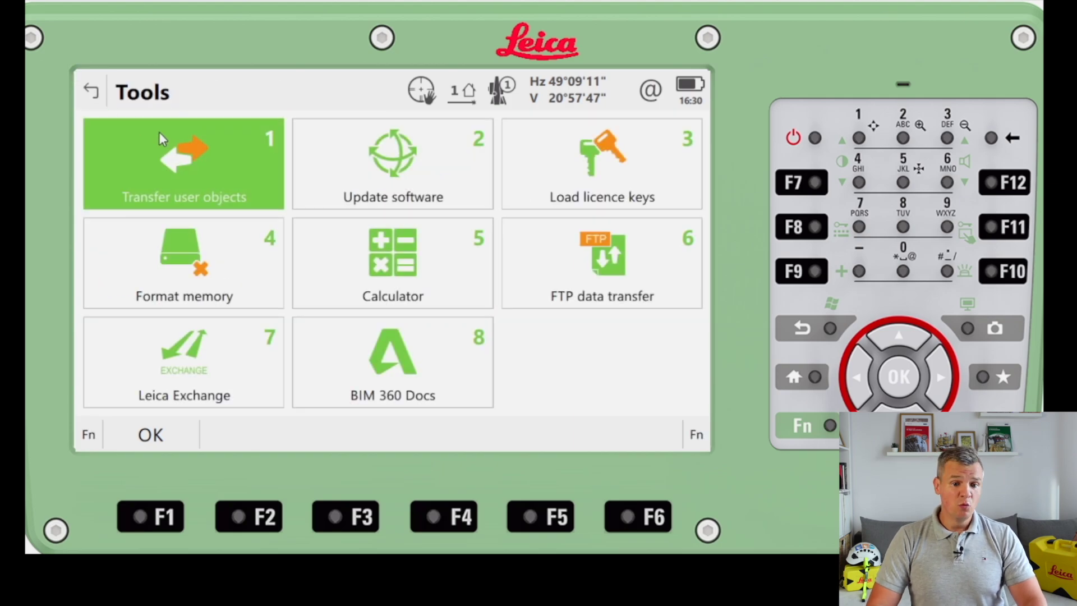
click(99, 93)
click(362, 253)
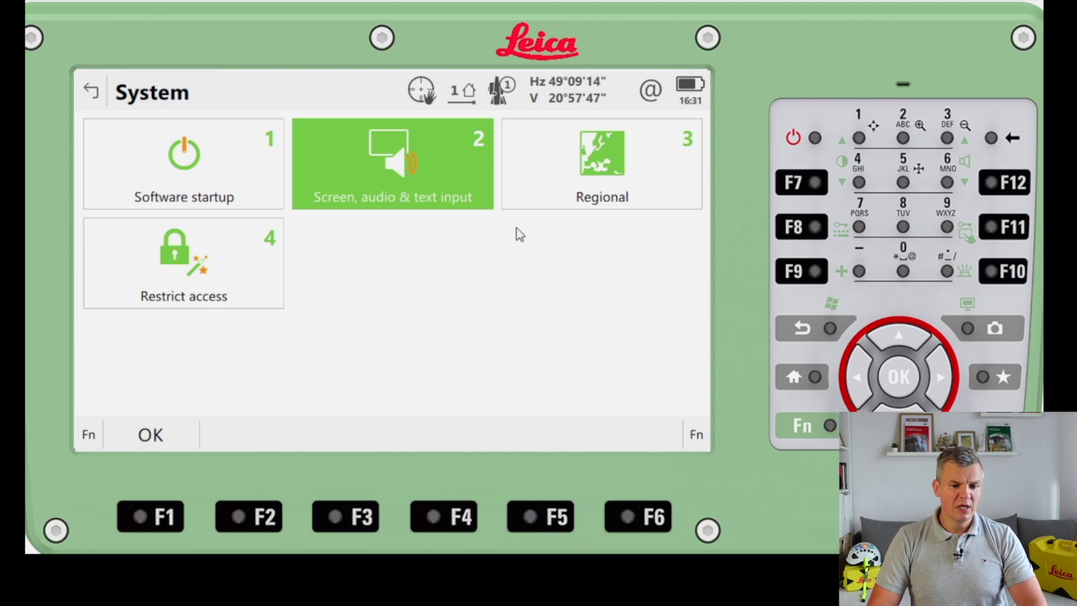
click(432, 163)
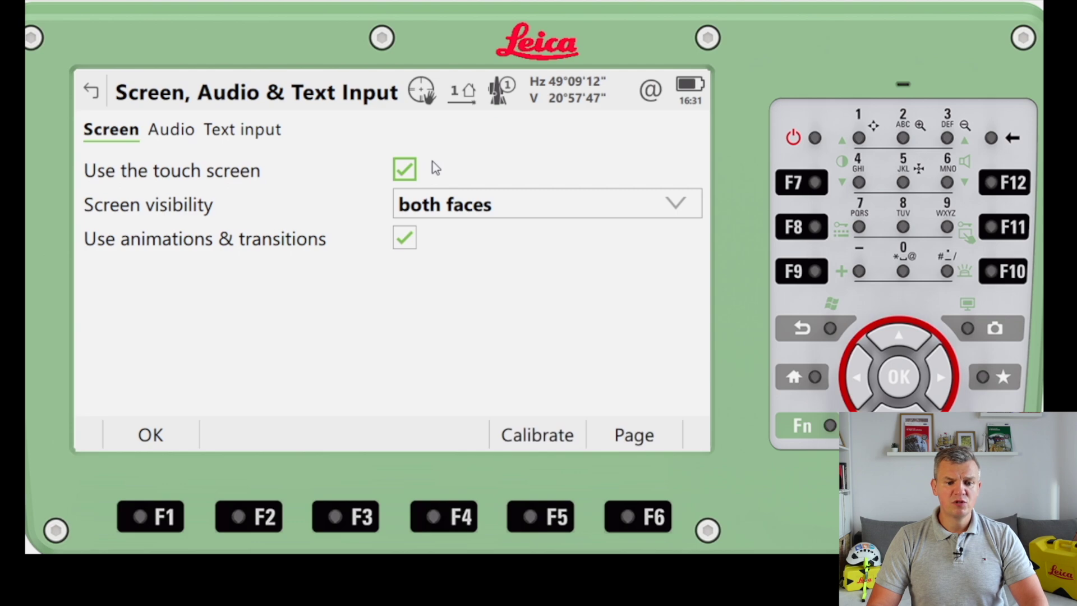
click(182, 138)
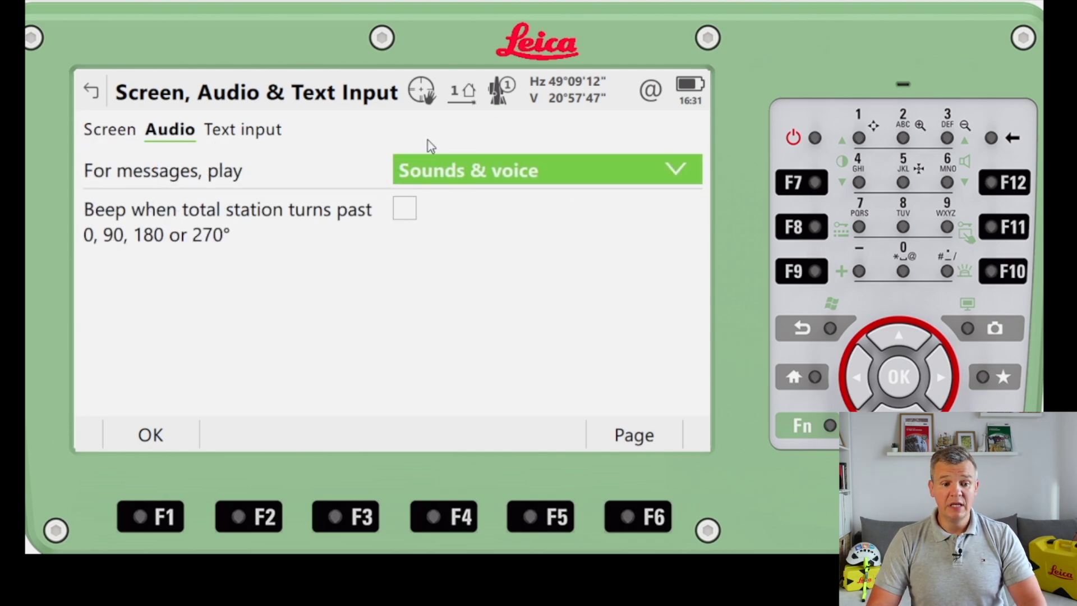
click(263, 132)
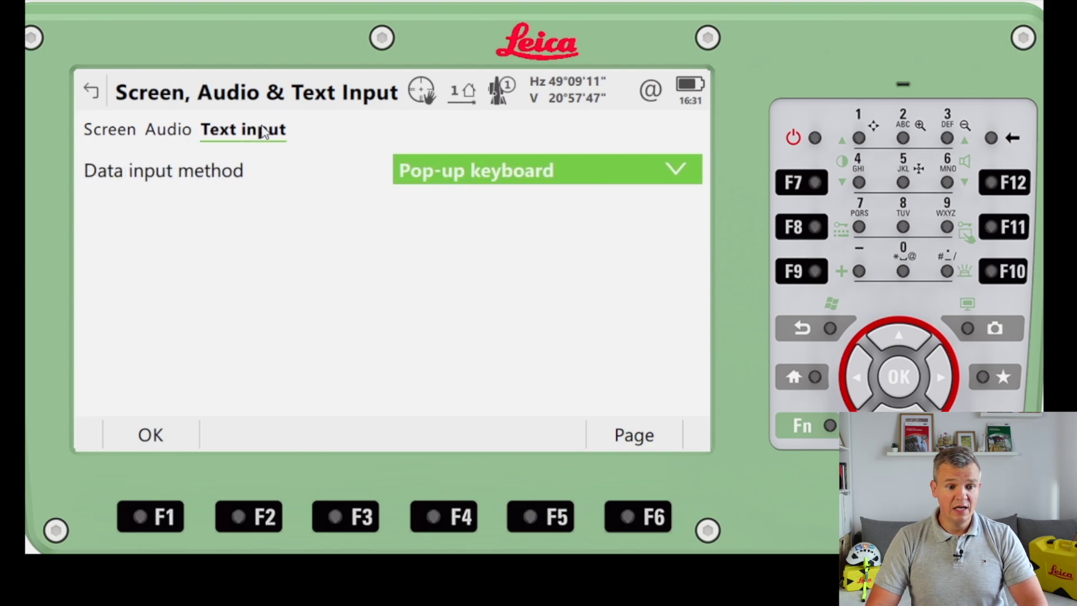
click(117, 133)
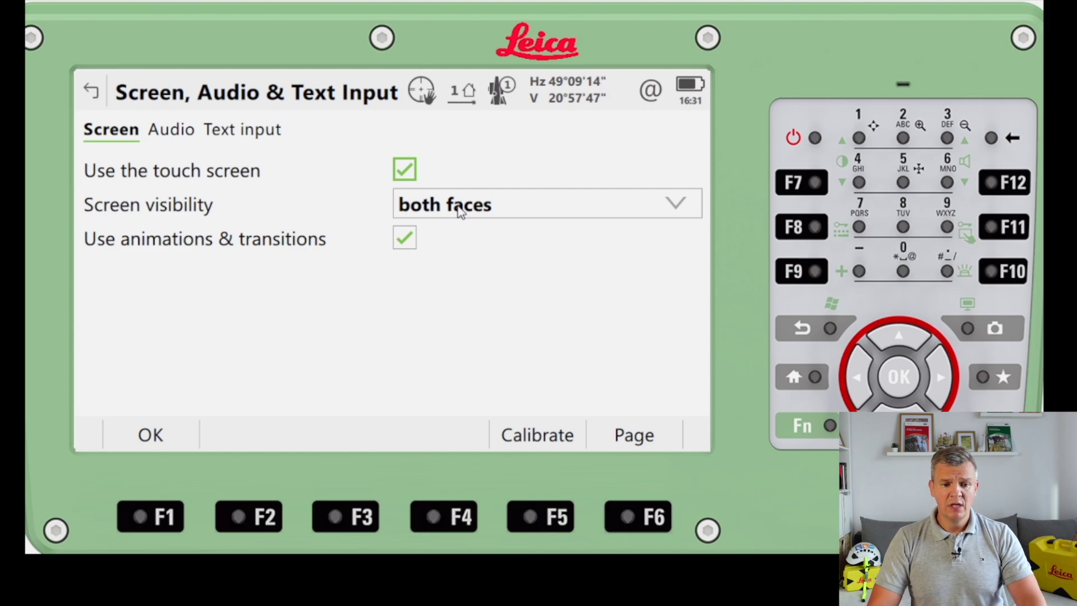
click(93, 94)
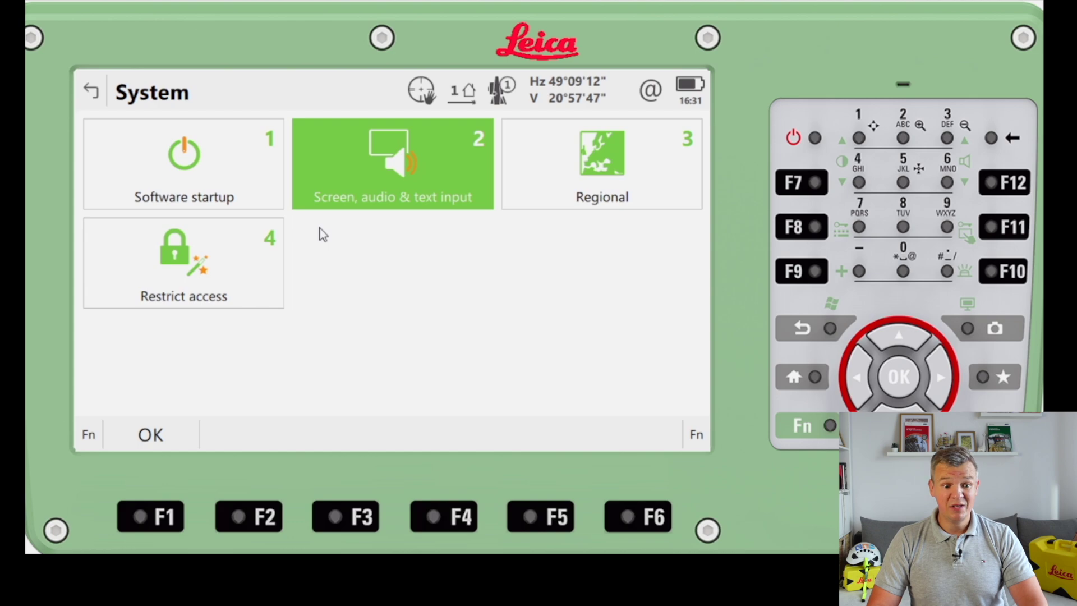
Set Software startup to prompt for levelling and for current temperature and pressure
click(228, 170)
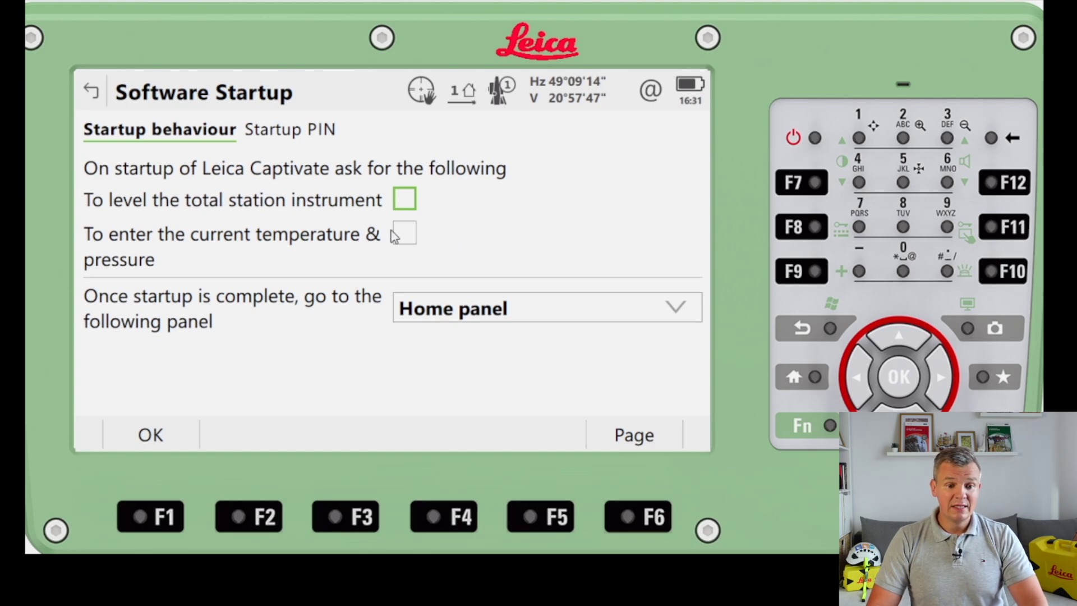
click(405, 199)
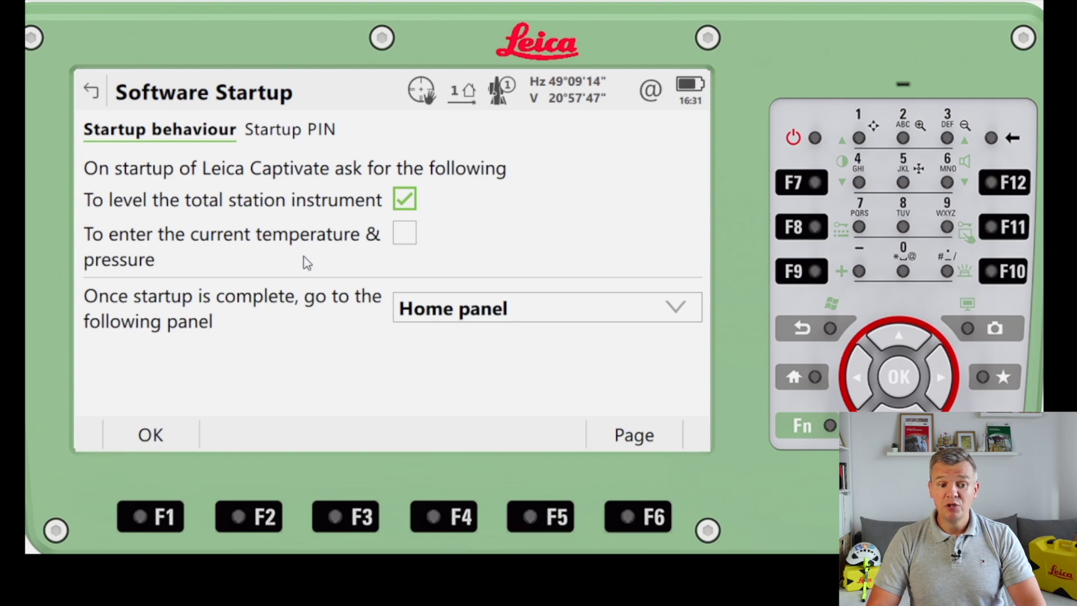
click(405, 234)
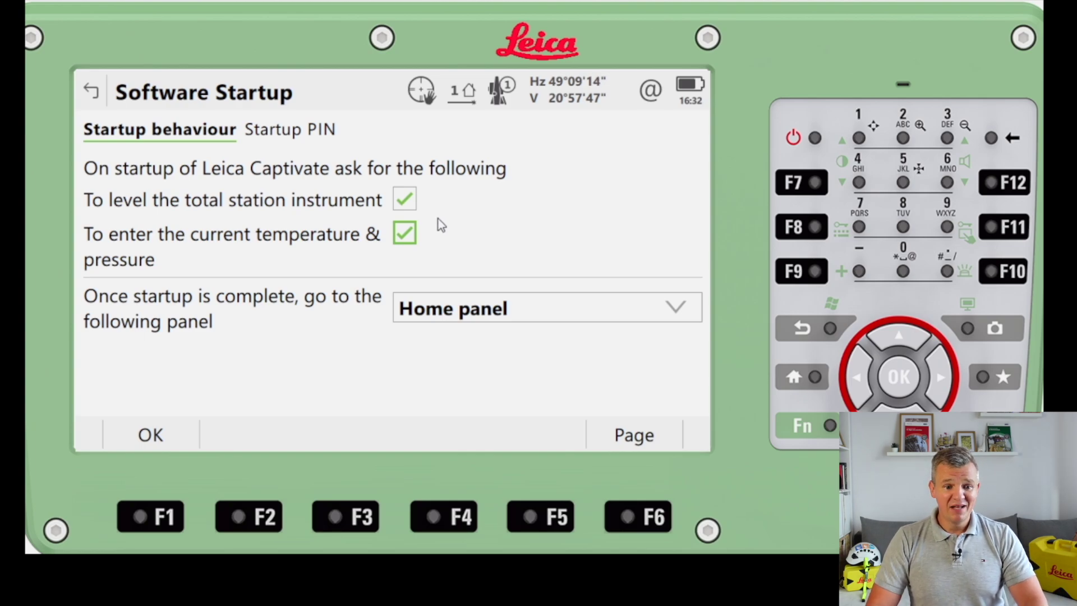
click(93, 92)
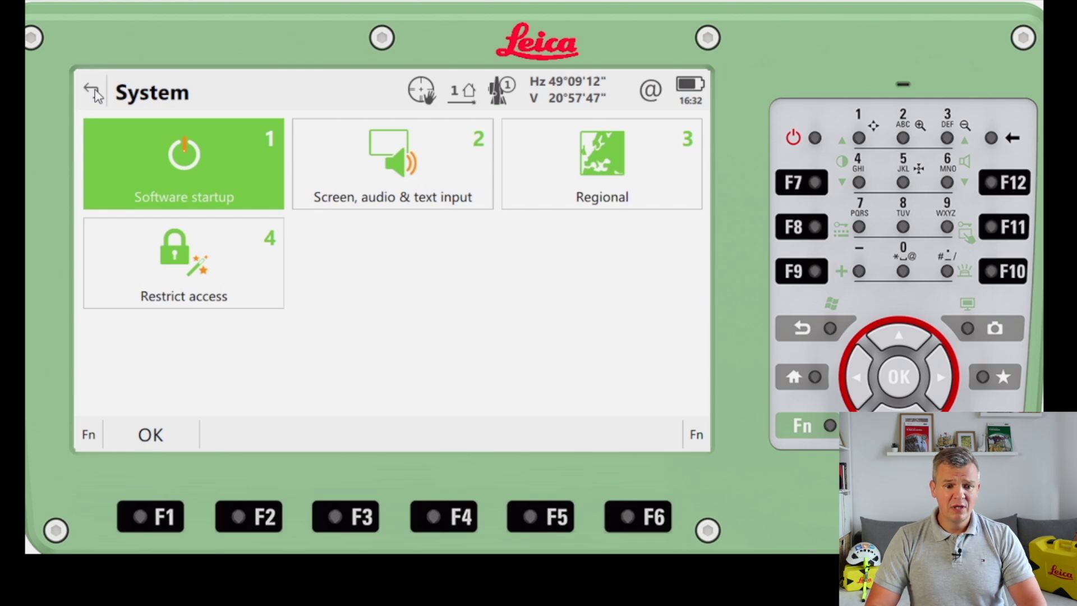
Review Hot keys & favourites in Customisation, then bring up the ID templates screen
click(94, 92)
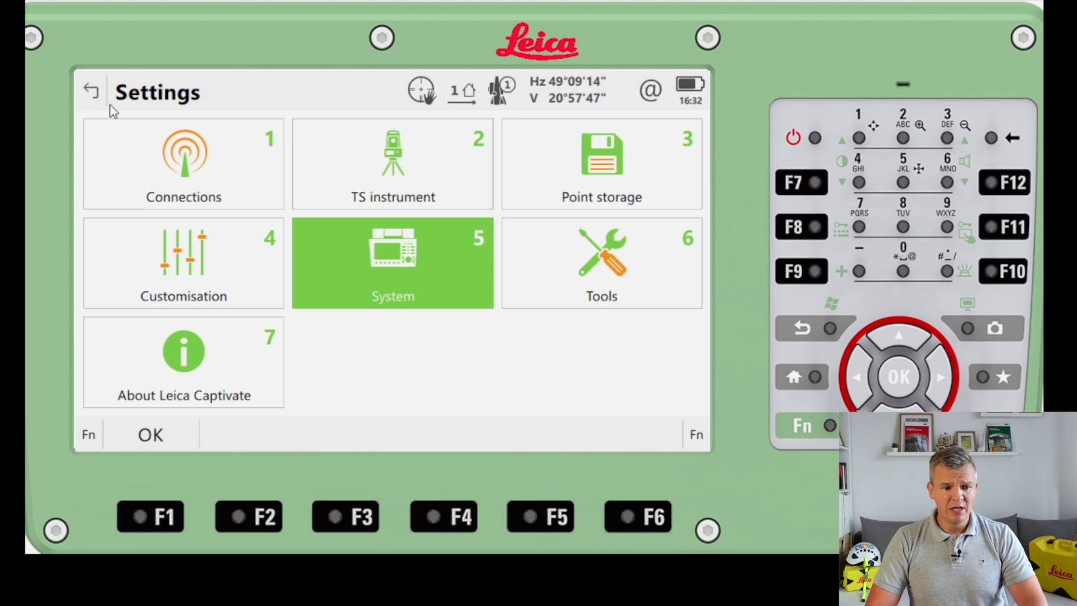
click(208, 266)
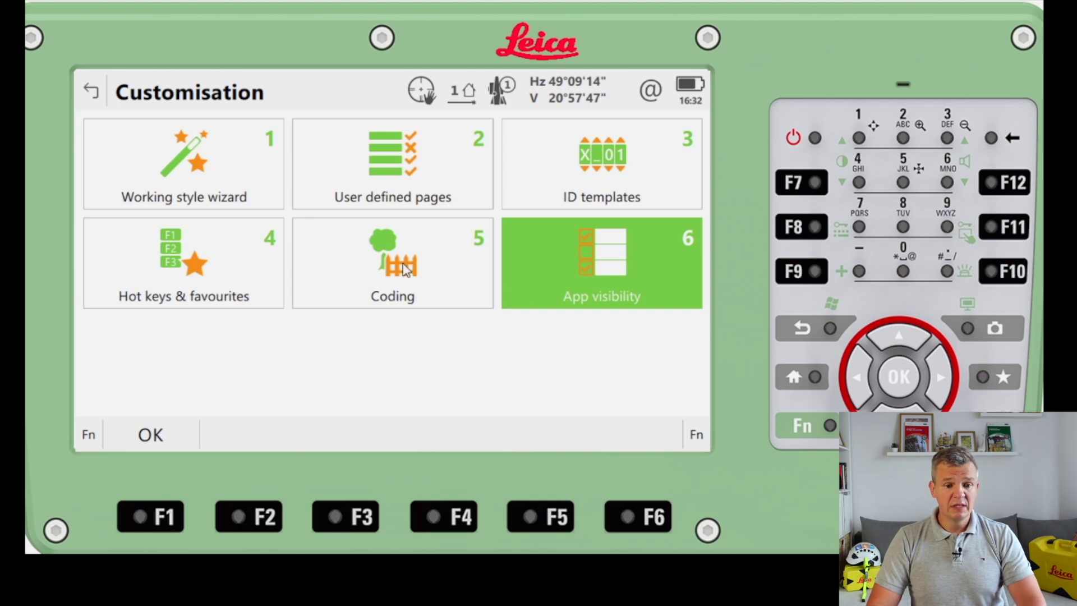
click(234, 262)
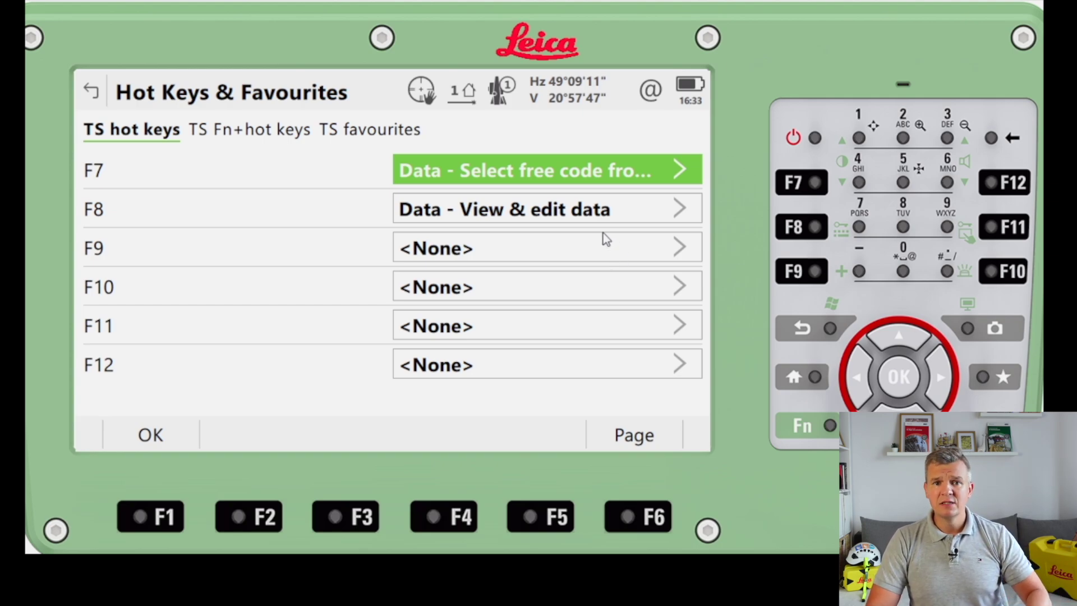
click(92, 93)
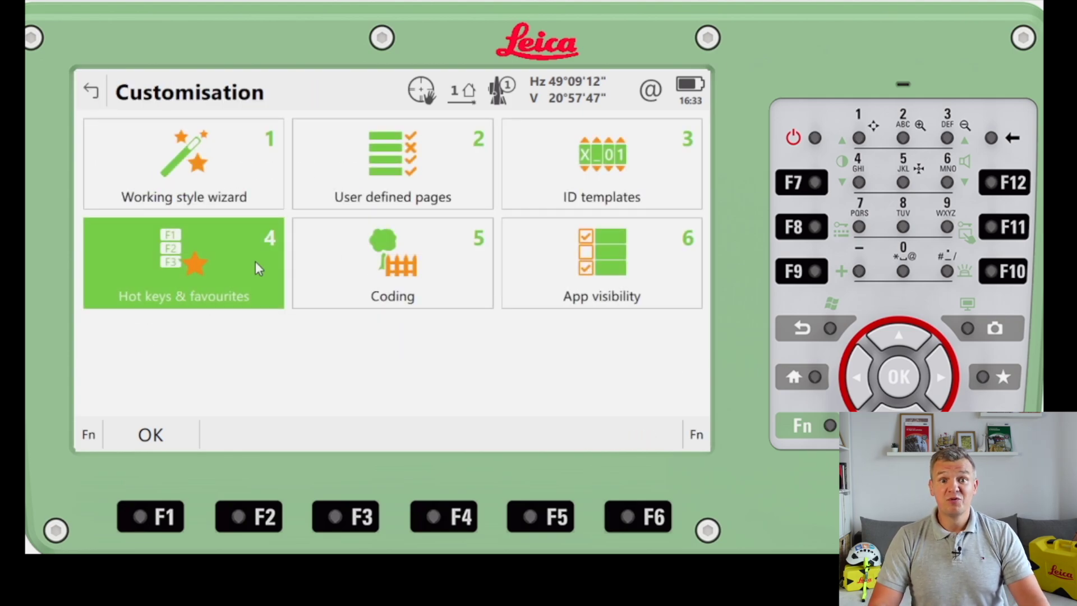
click(573, 190)
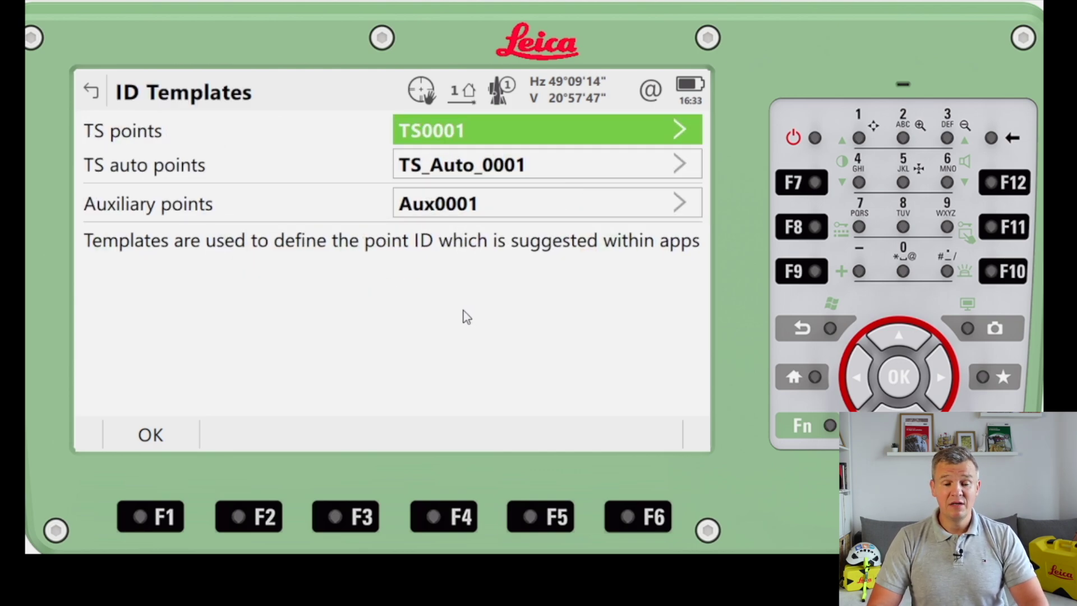
Create a new point ID template 'P1' and assign it to TS points
click(490, 137)
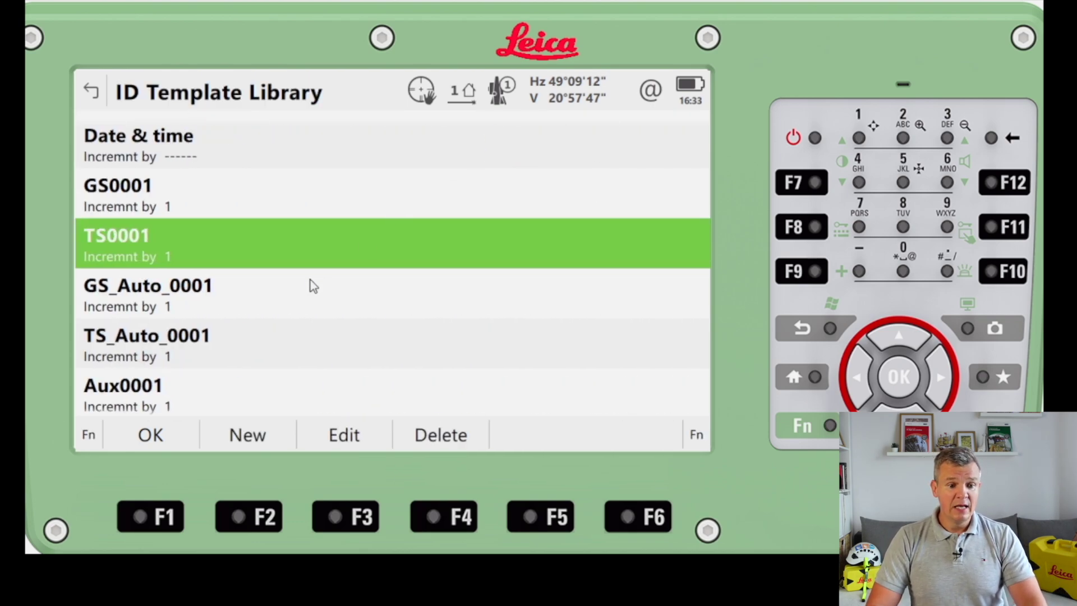
click(261, 440)
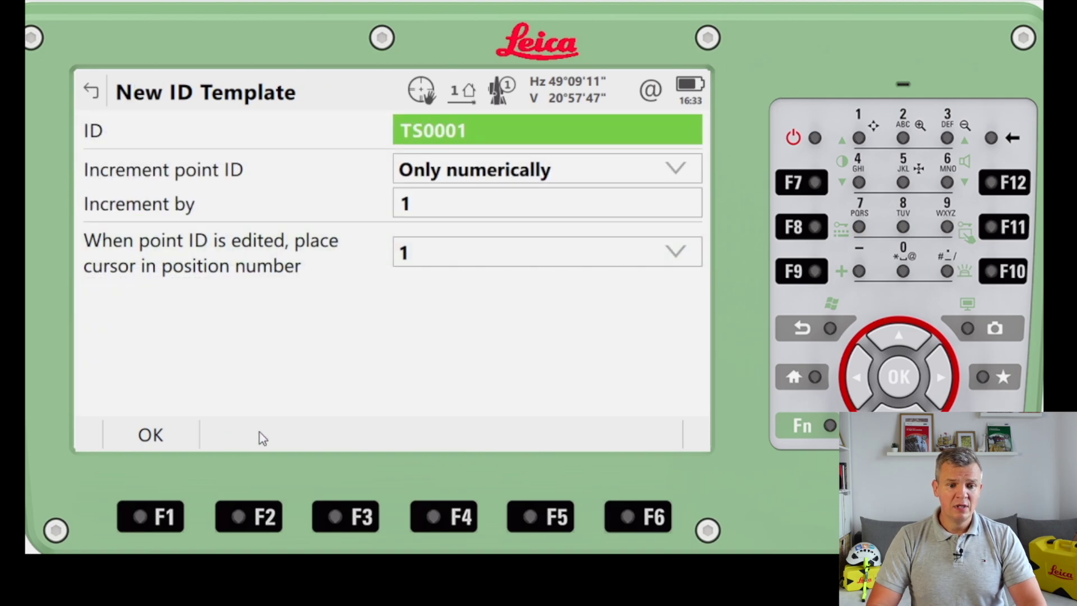
key(BackSpace)
key(BackSpace)
key(BackSpace)
key(BackSpace)
key(BackSpace)
key(BackSpace)
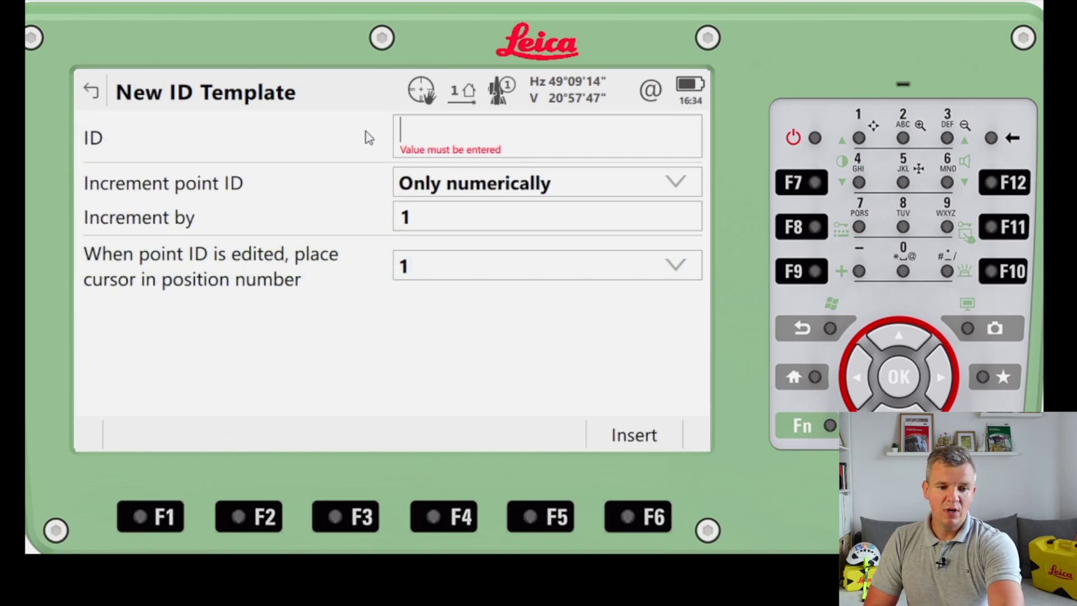
text(P1)
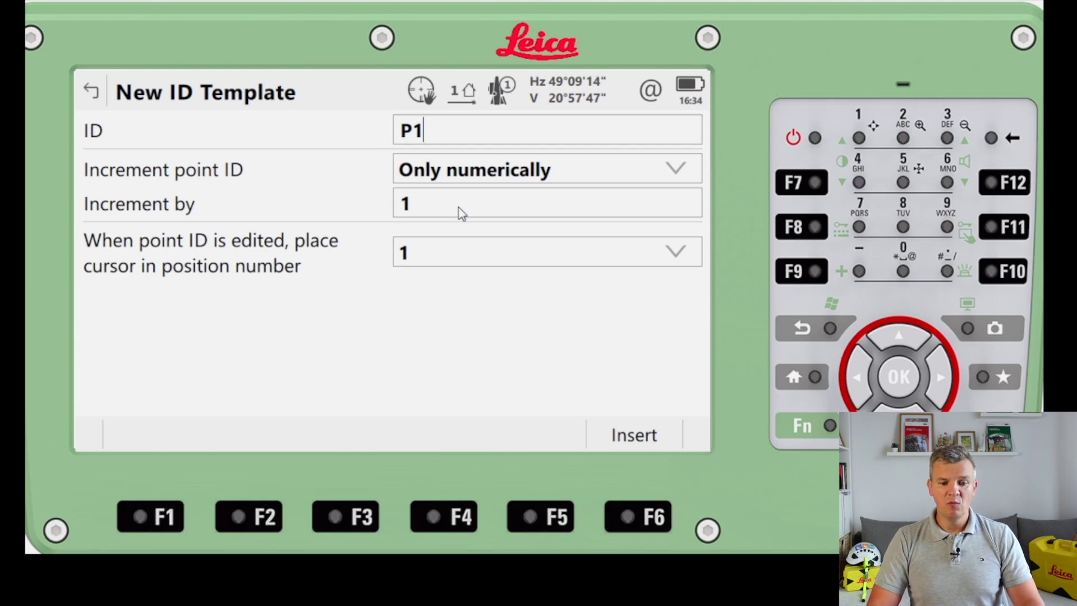
key(Return)
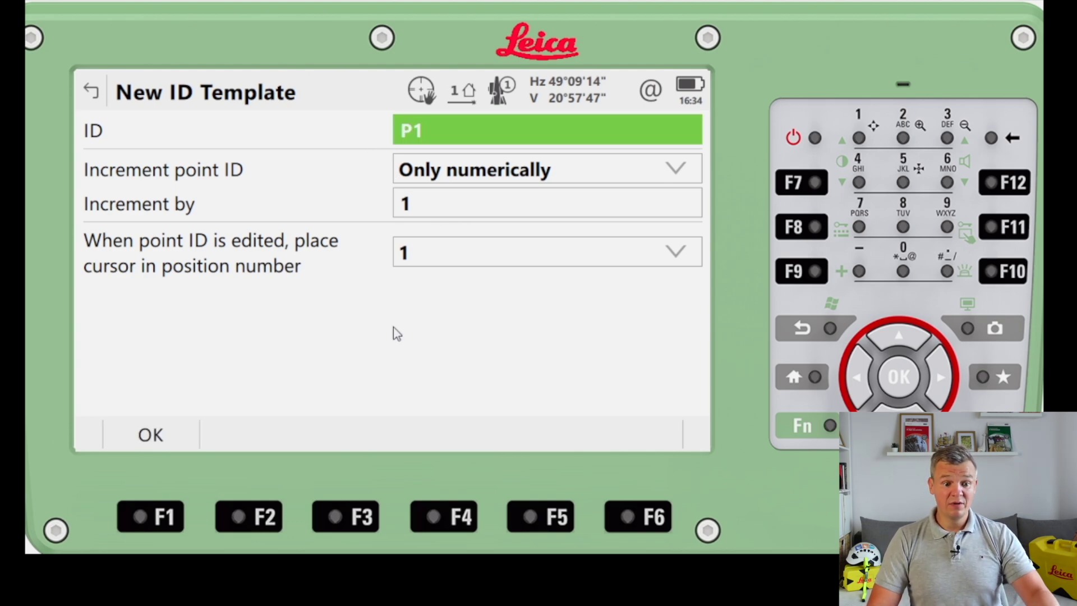
click(151, 435)
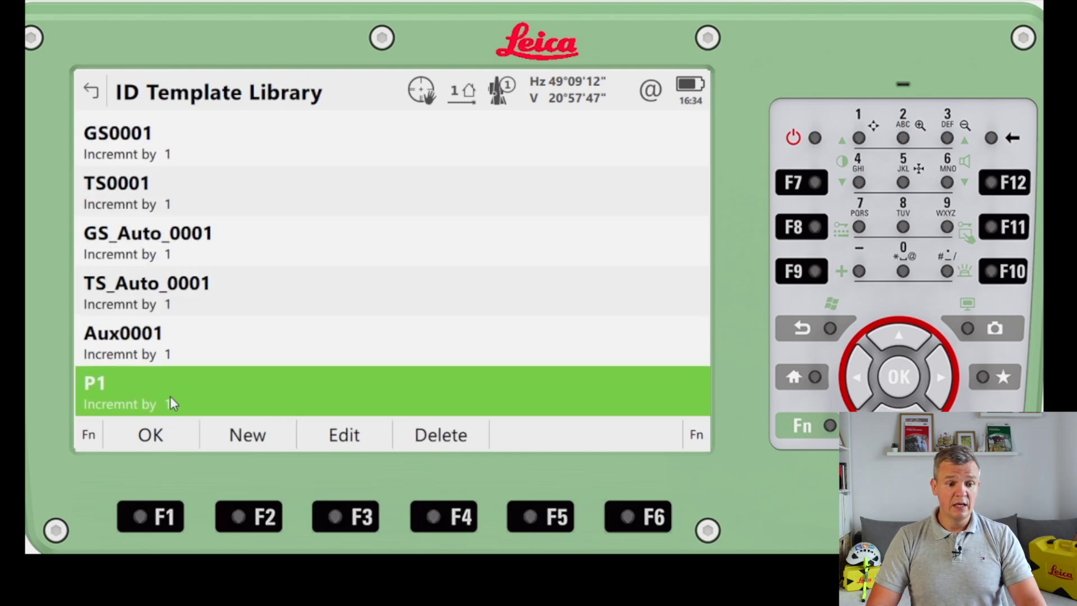
key(Return)
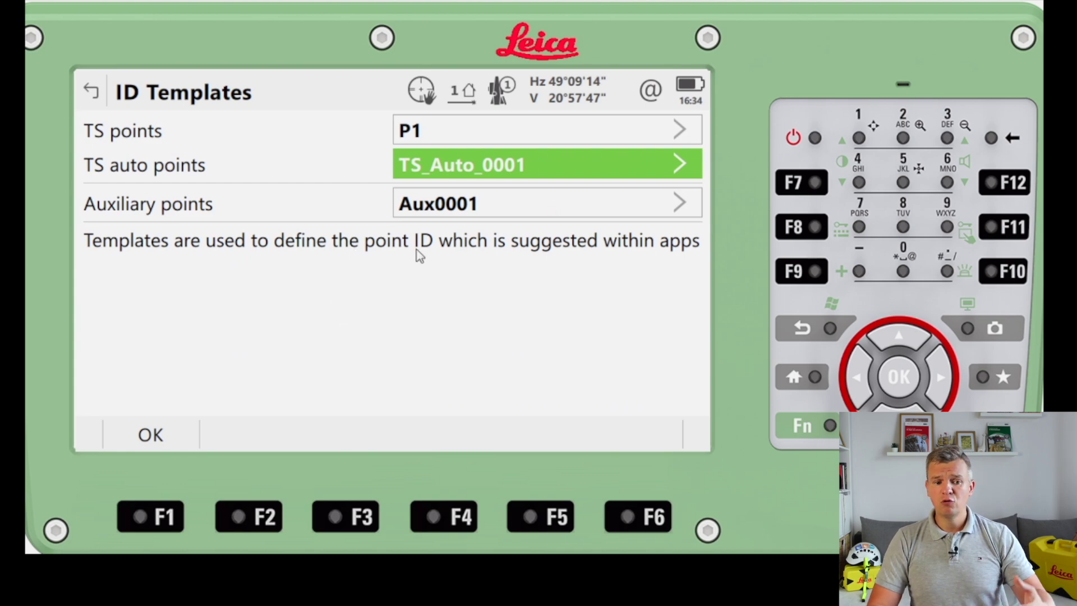
key(Return)
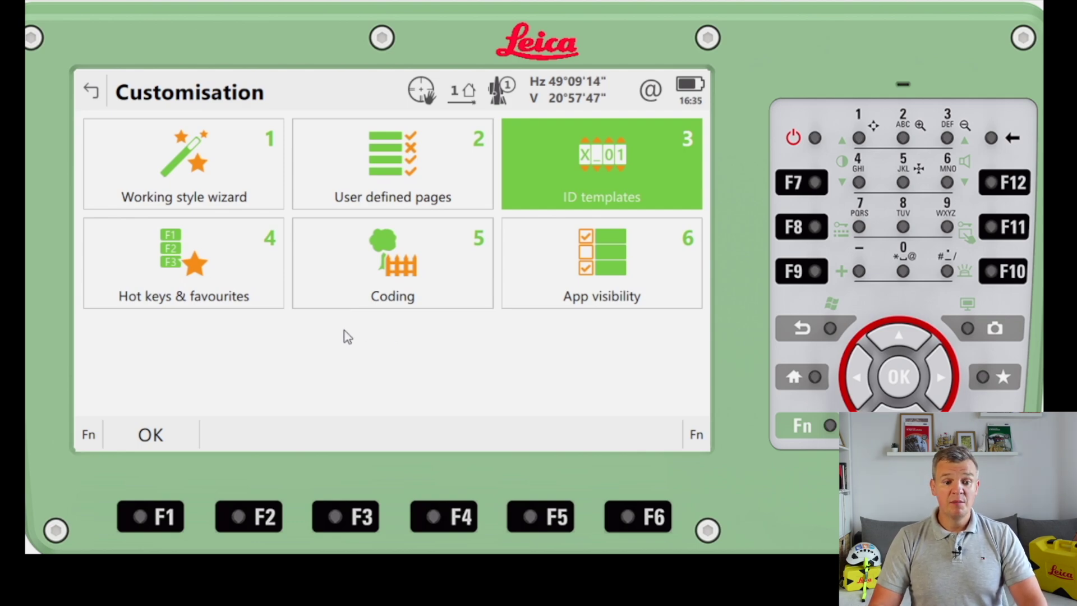
Review the line layout of the Measure page (Page 1) in User defined pages
key(2)
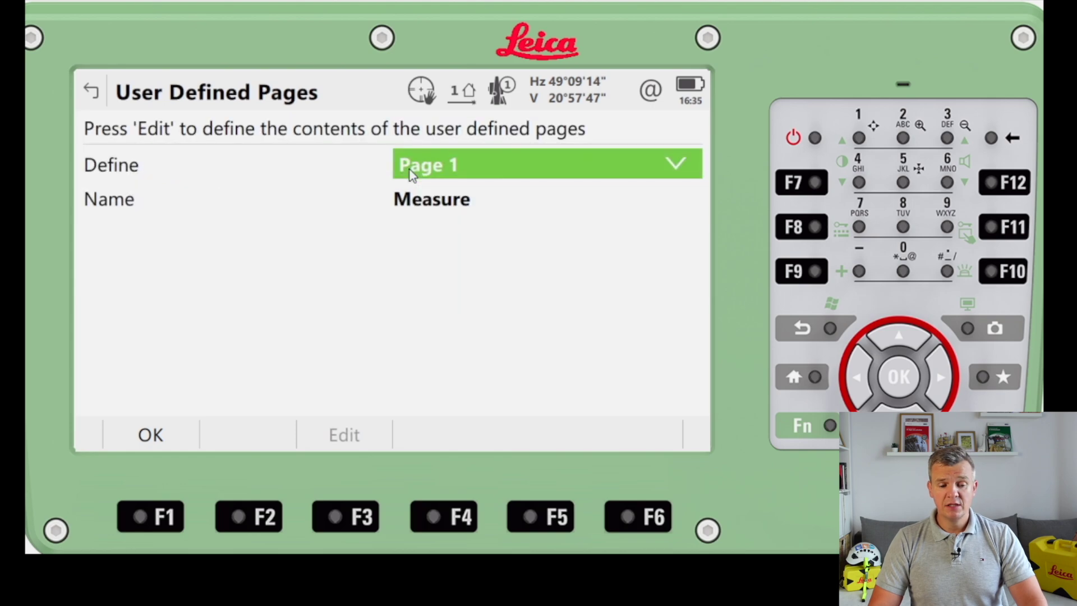
click(348, 435)
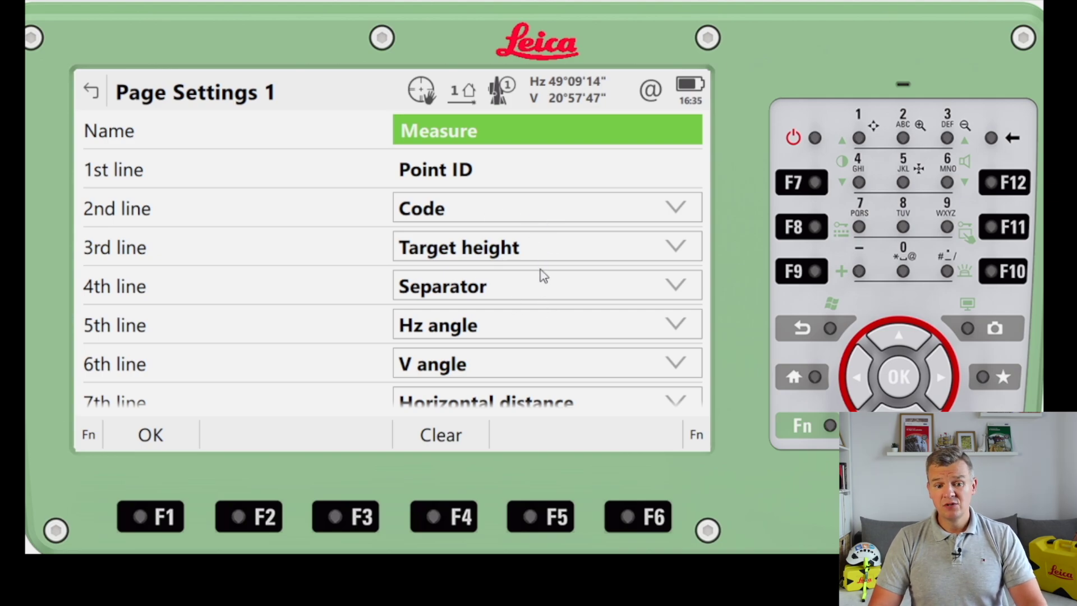
drag(588, 348, 578, 113)
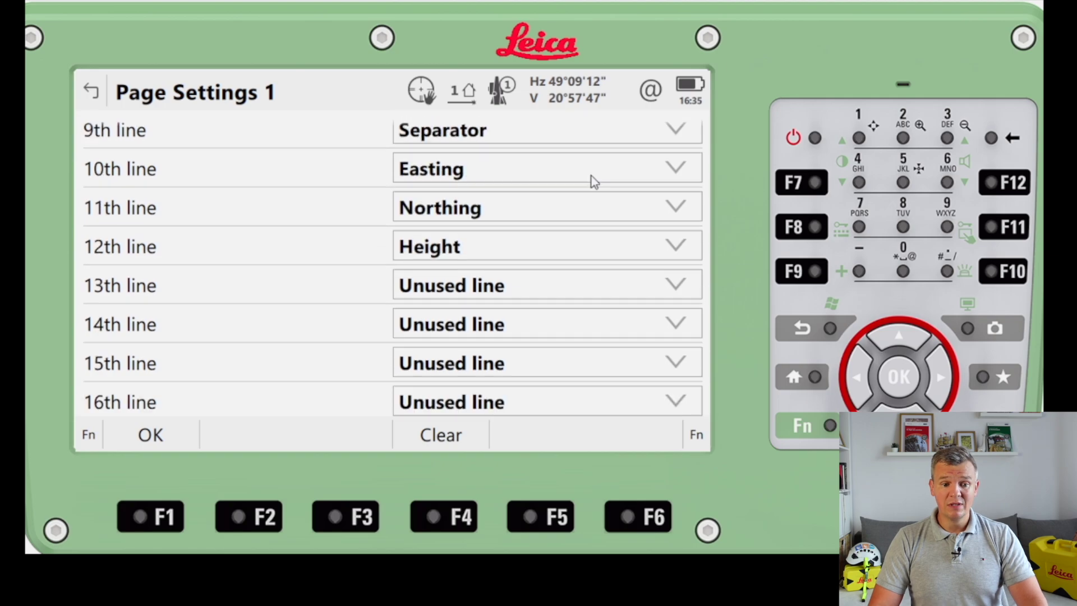
drag(592, 180, 600, 380)
drag(579, 296, 579, 290)
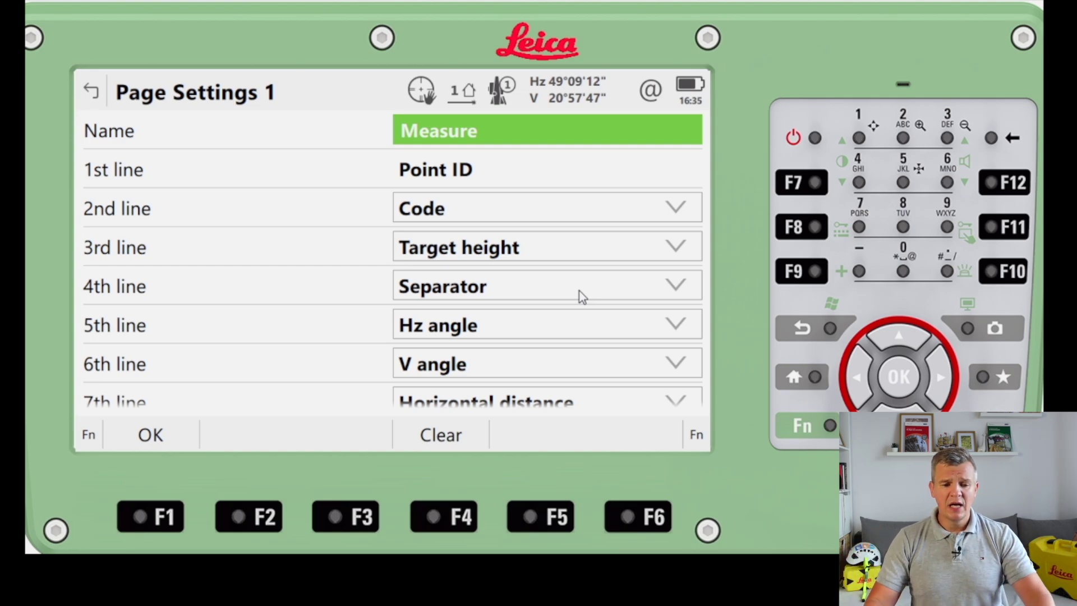
click(89, 93)
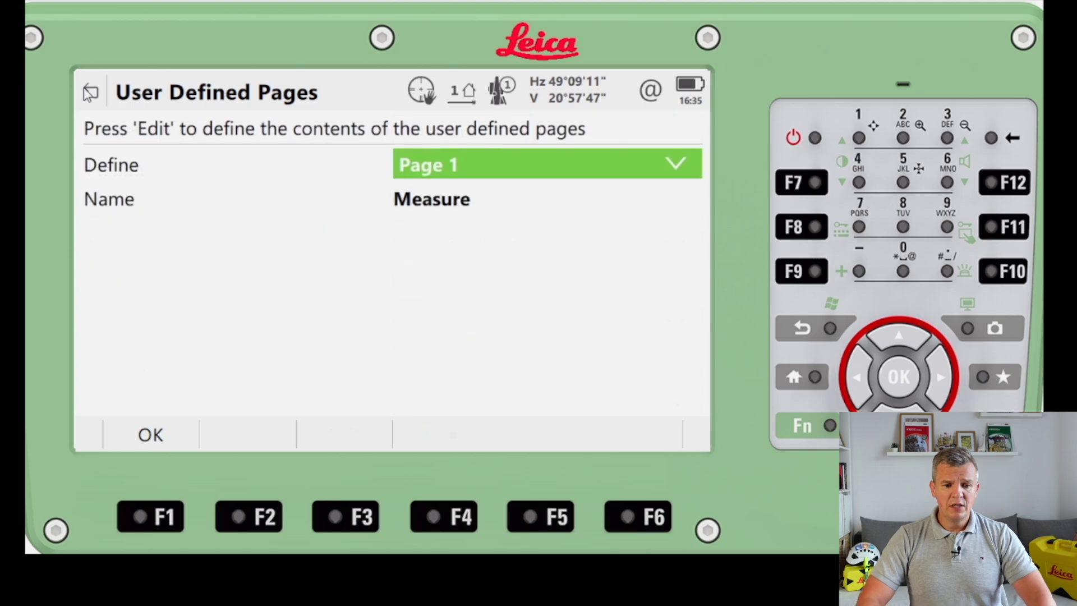
click(89, 93)
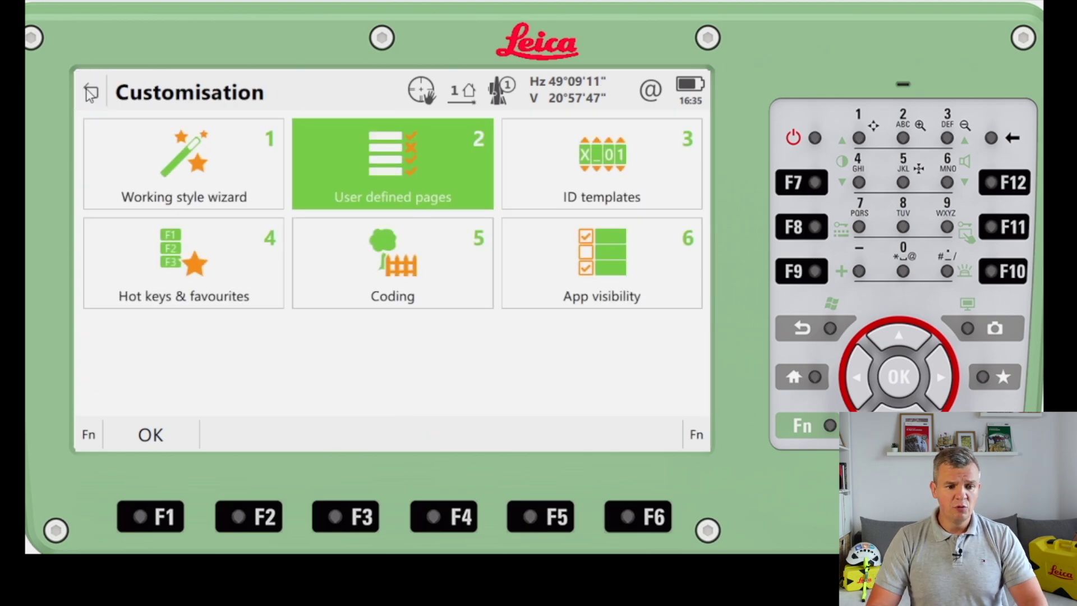
Preview the Working style wizard and back out to the main Settings menu
click(199, 184)
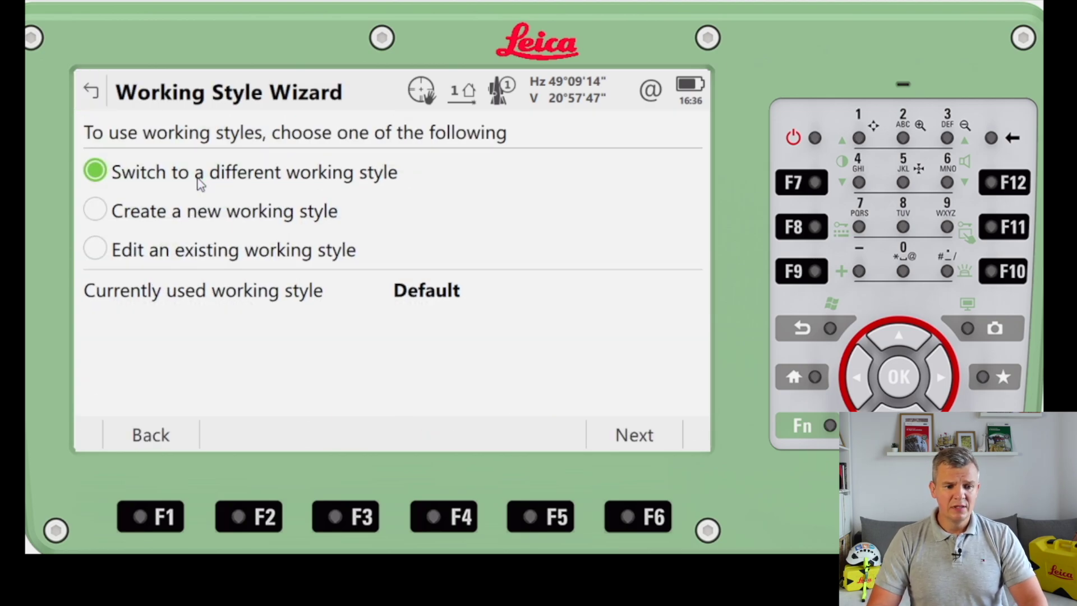
click(105, 97)
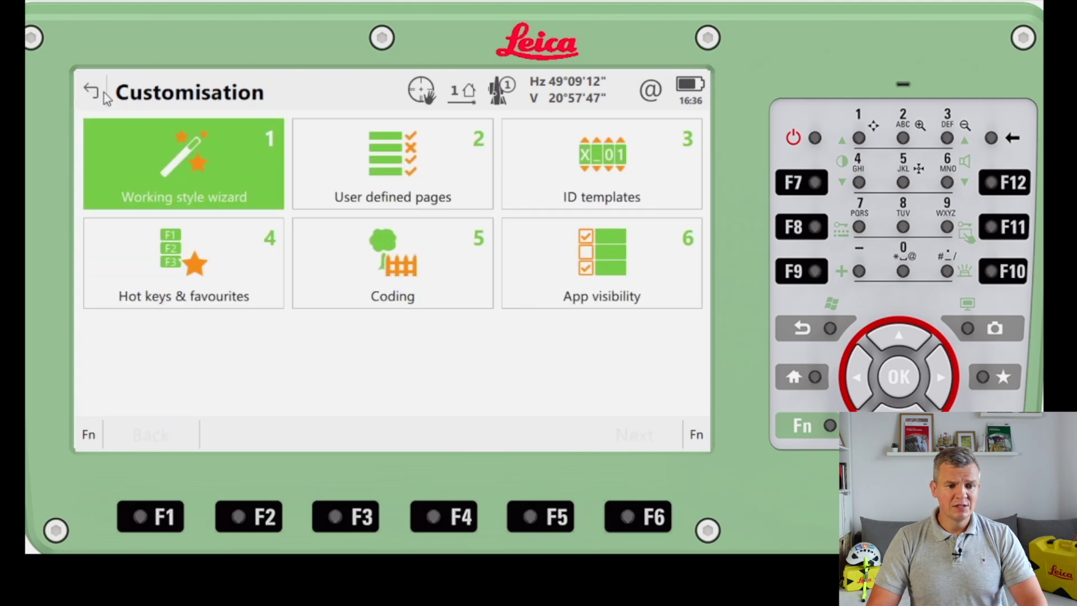
click(95, 96)
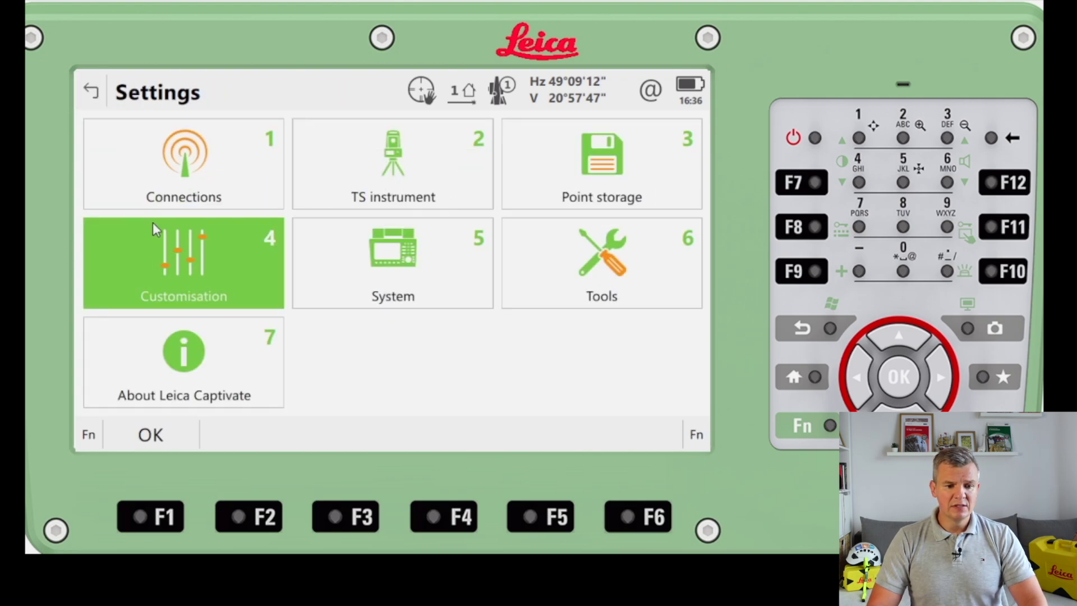
Open Point storage and preview the prompt-before-storing options
click(574, 161)
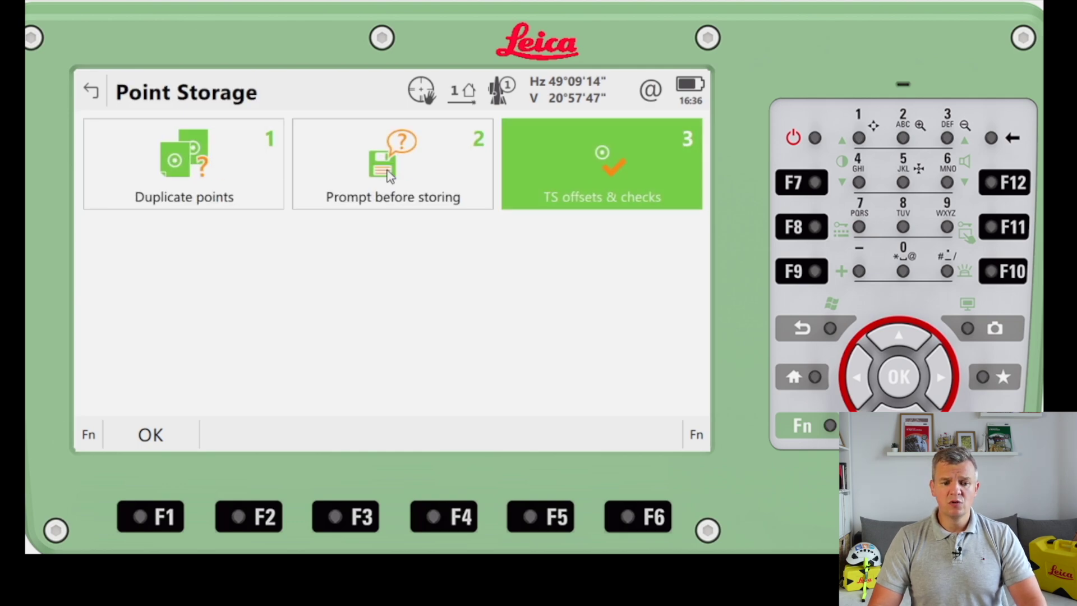
click(390, 176)
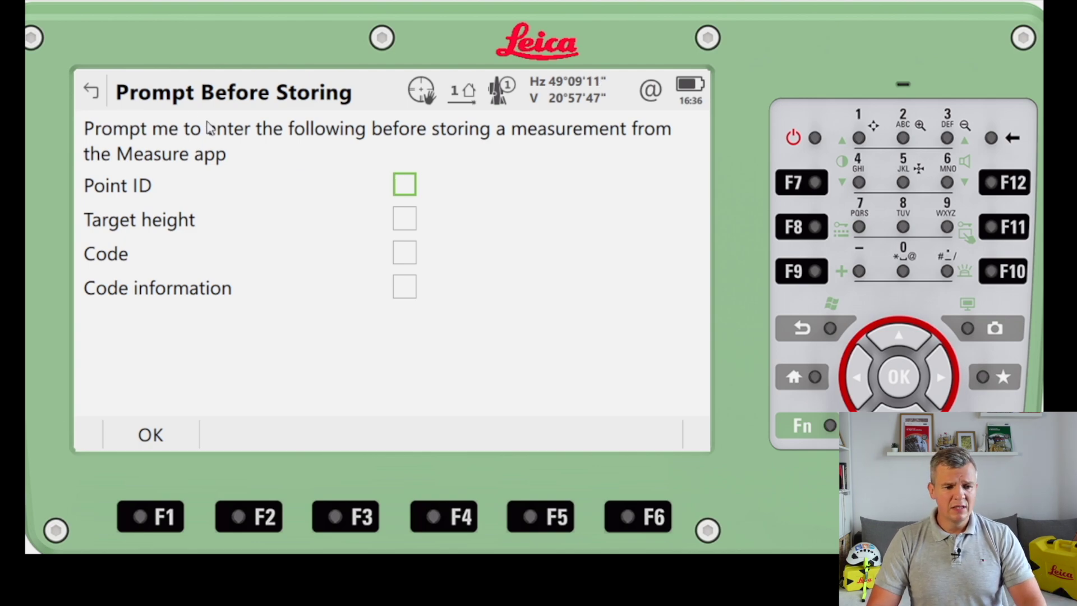
click(95, 90)
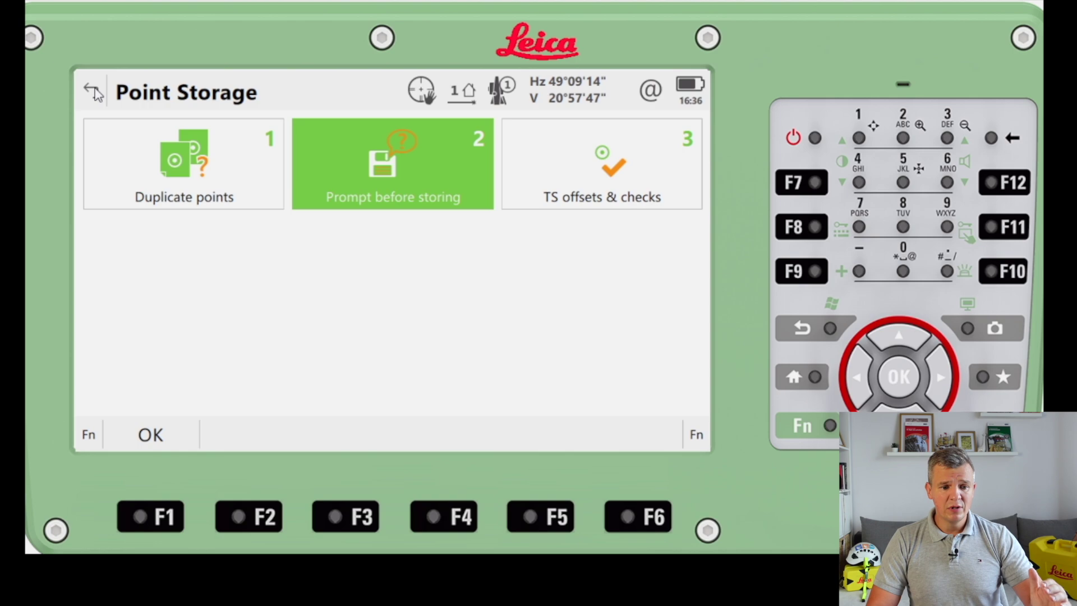
Keep duplicate points on 'Check the average' with 0.0500 m / 0.0750 m limits
click(237, 174)
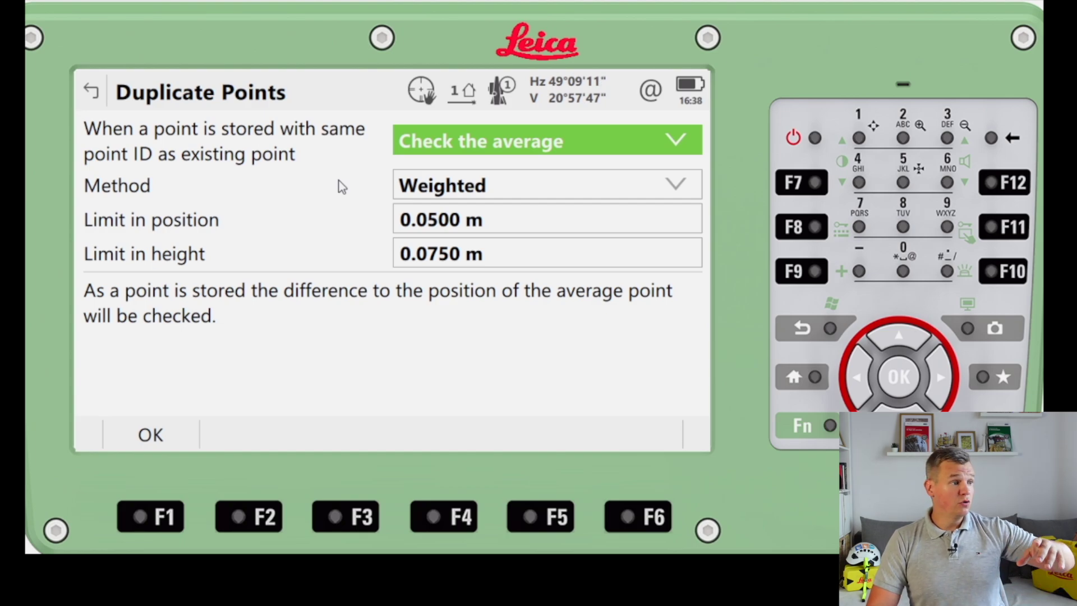
click(429, 153)
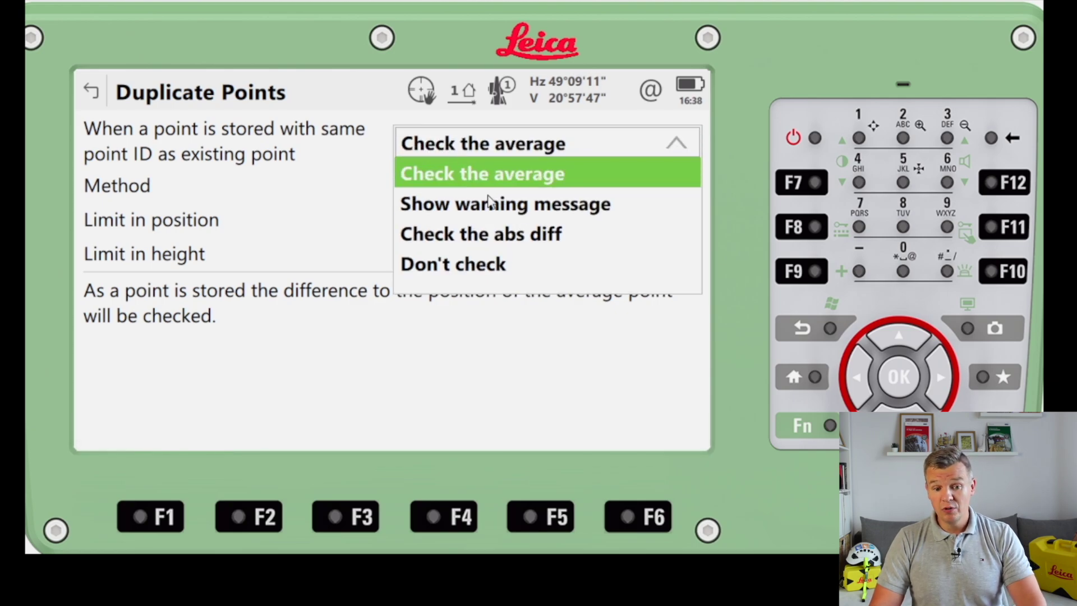
click(369, 153)
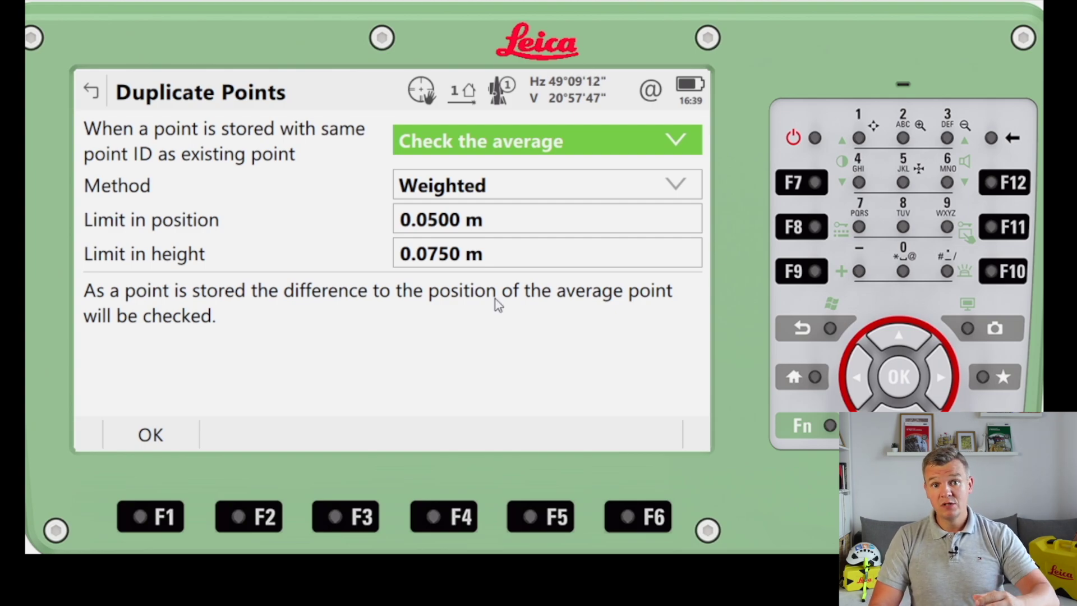
click(92, 93)
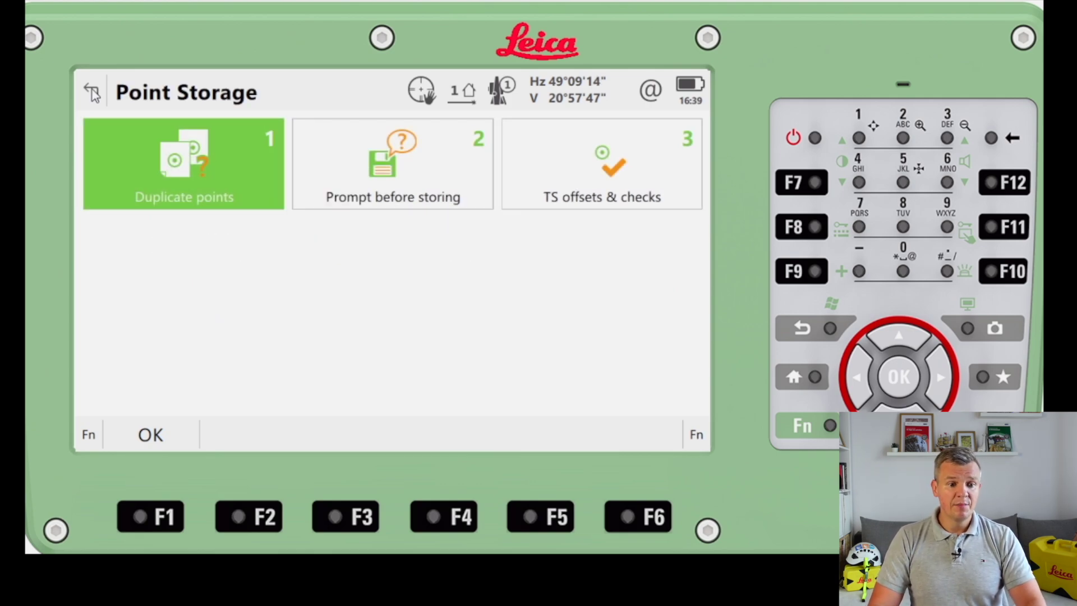
click(91, 92)
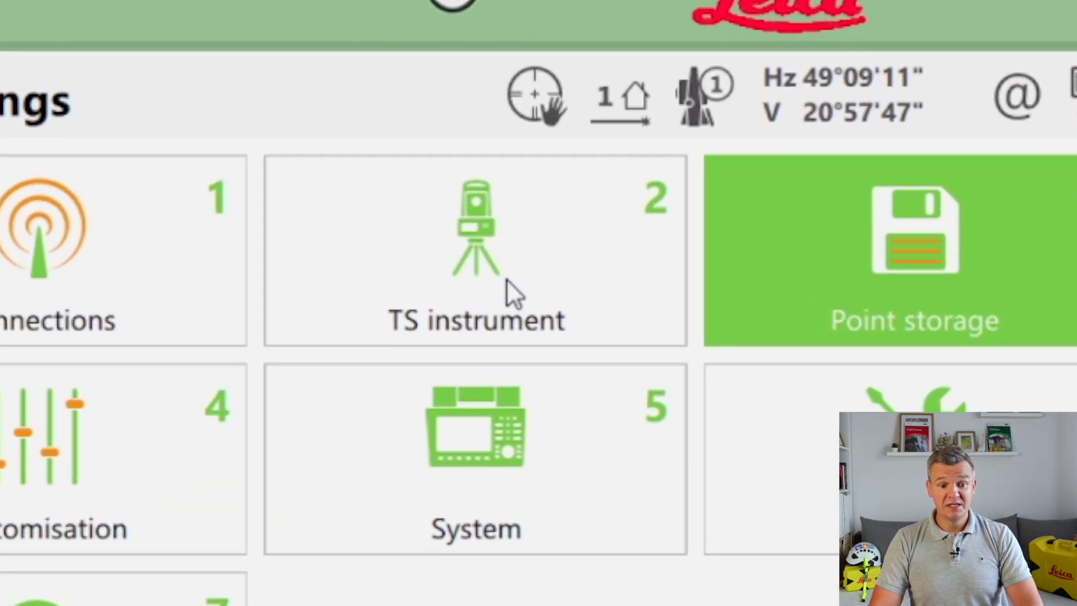
Look through TS instrument's Check & adjust, Cameras and Lights, then open Level & compensator
click(408, 182)
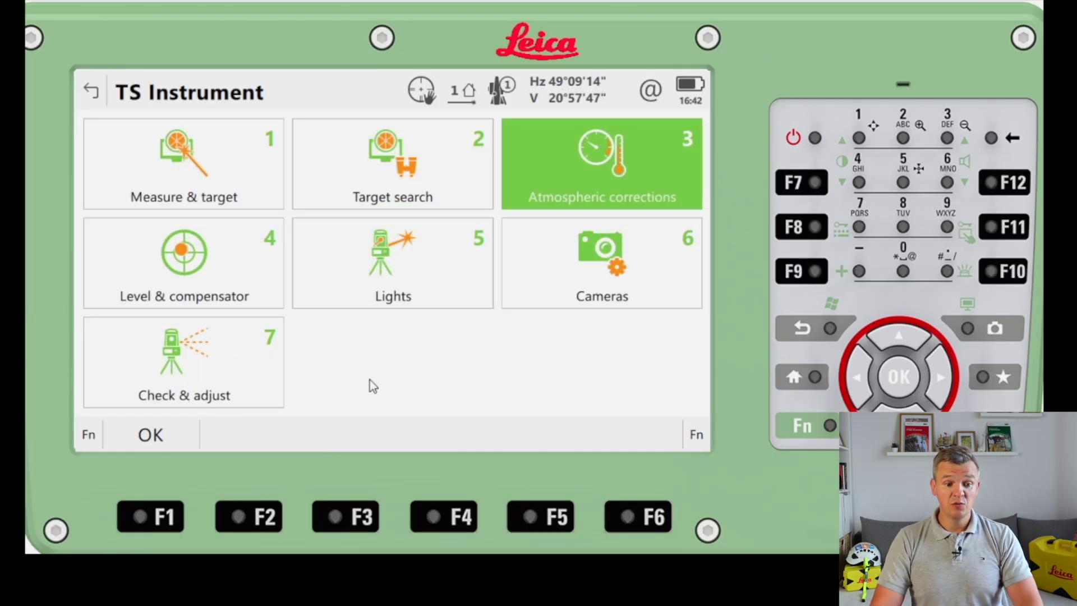
click(245, 379)
click(461, 325)
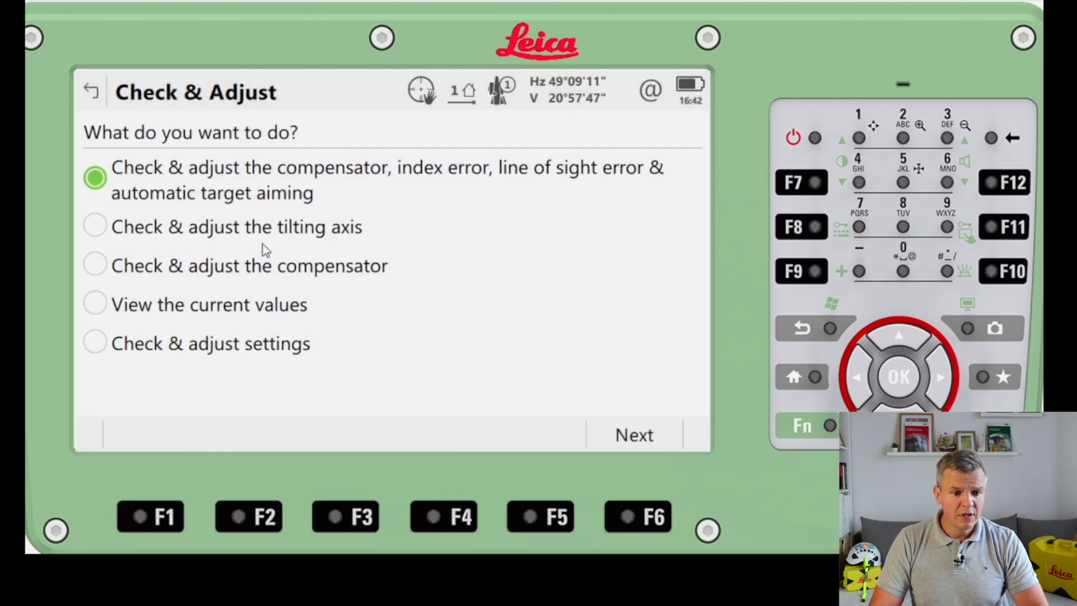
click(97, 94)
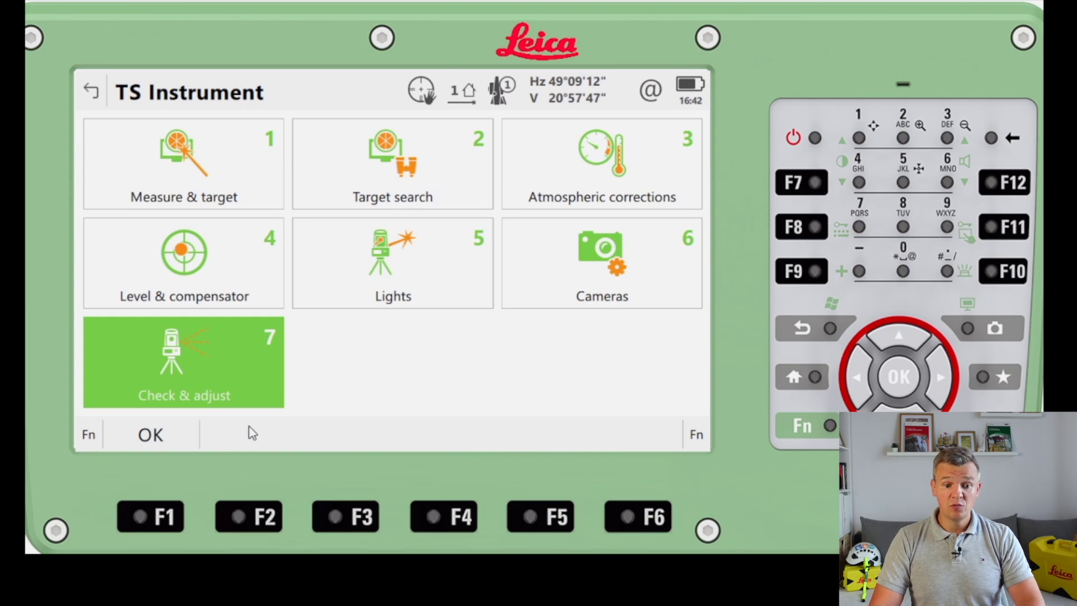
click(563, 273)
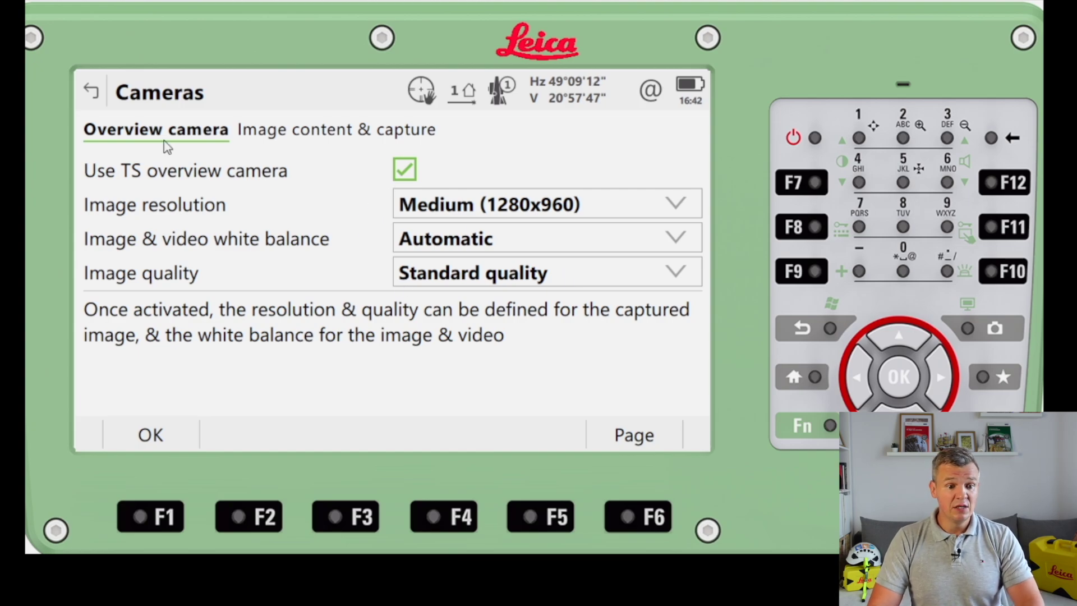
click(93, 92)
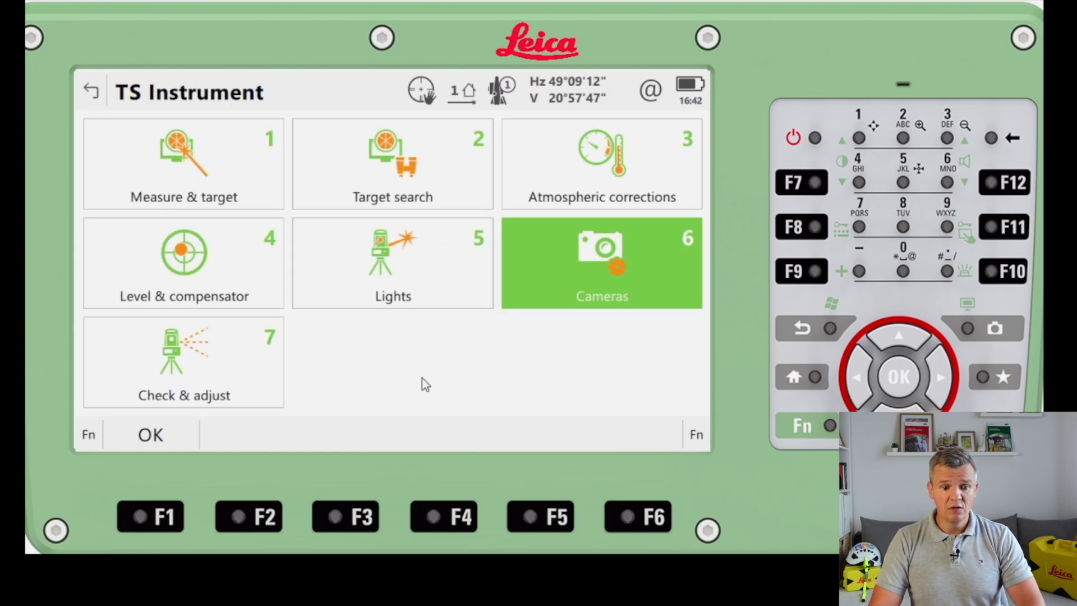
click(413, 271)
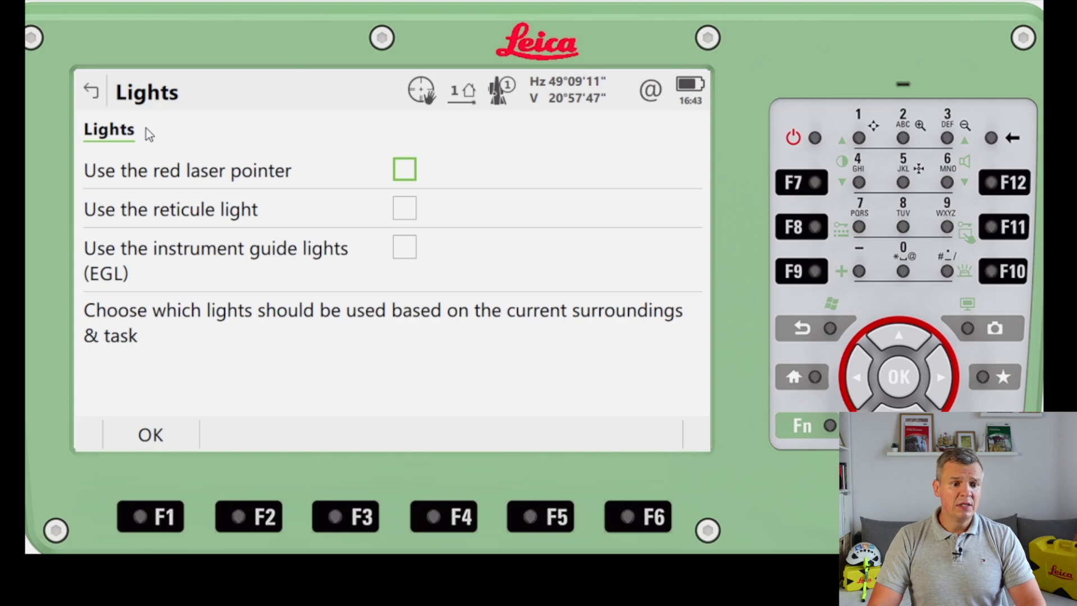
click(94, 98)
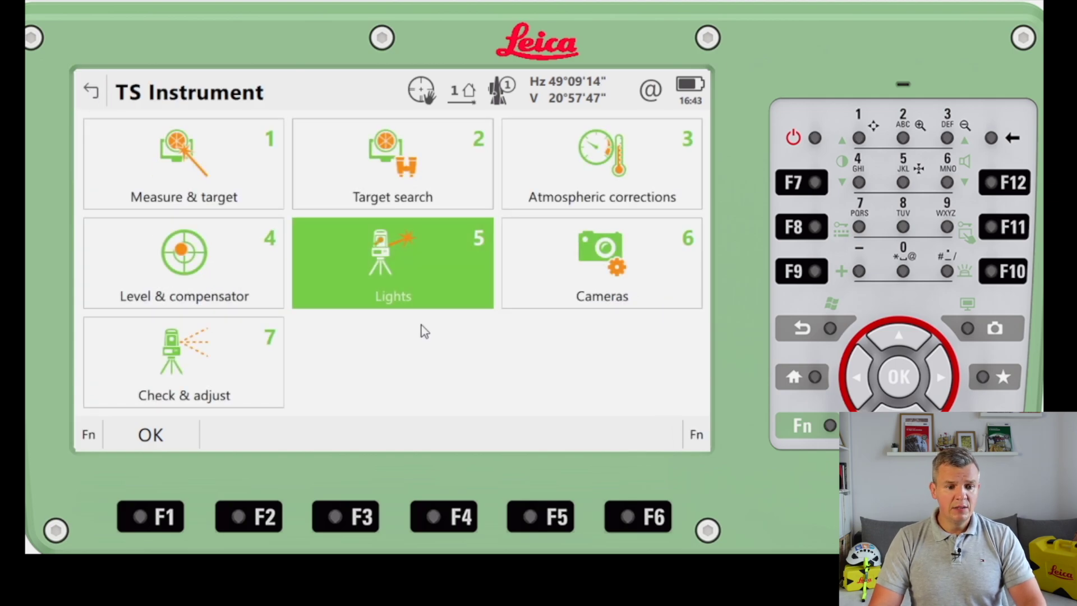
click(250, 272)
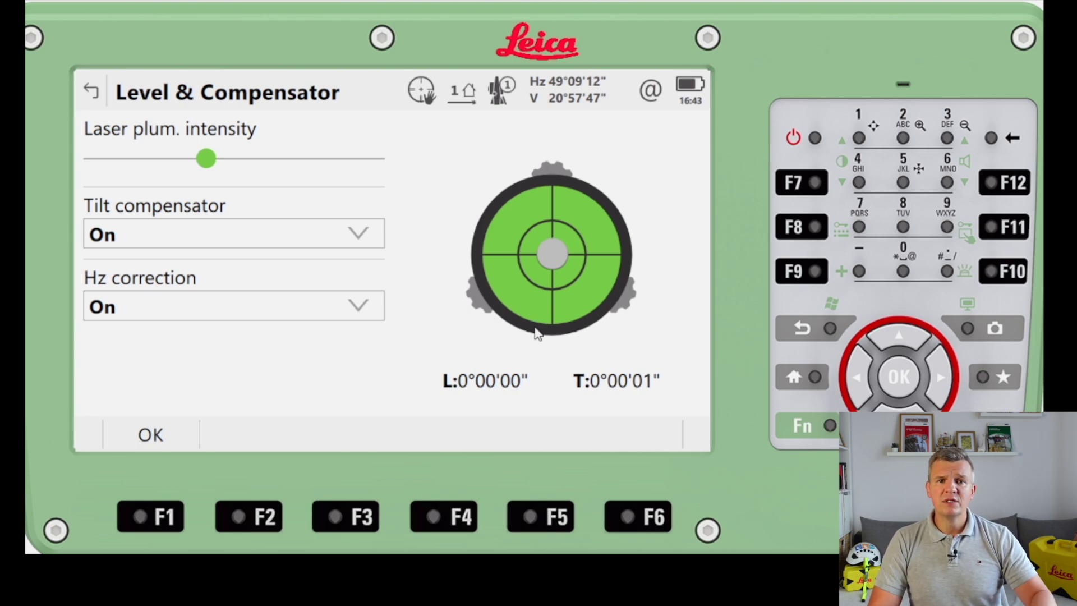
Review the atmospheric corrections, then the target search settings (3.0 sec prediction, Wait & lock)
key(Escape)
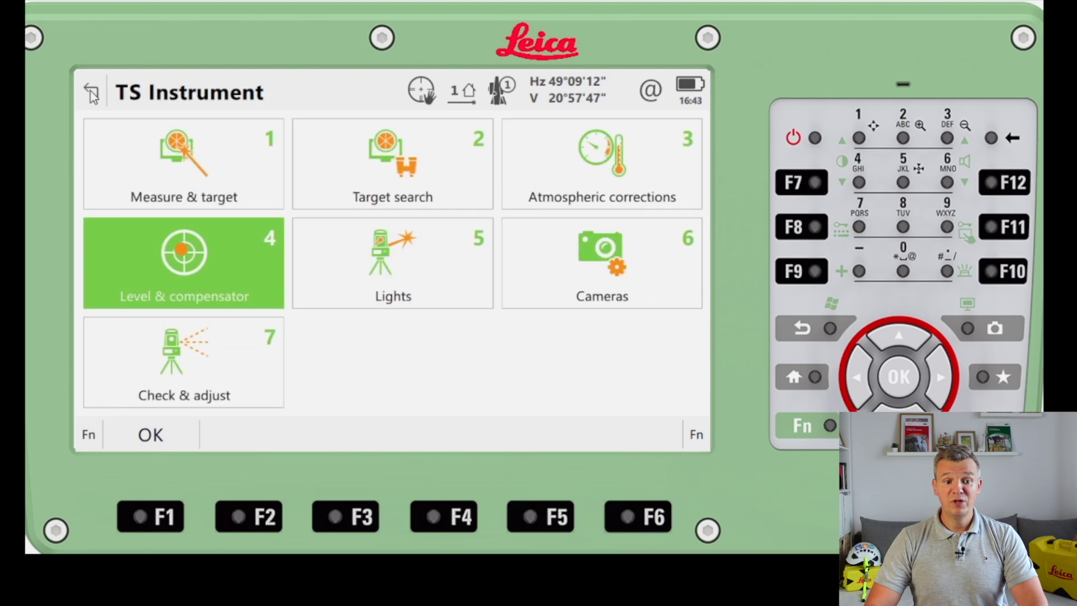
click(574, 168)
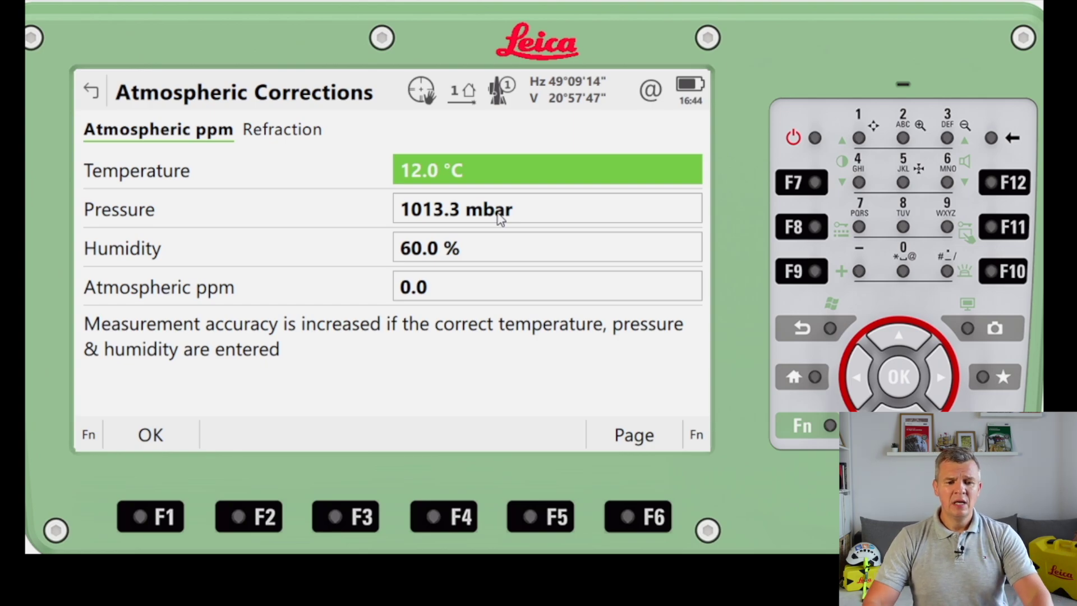
key(Escape)
click(375, 188)
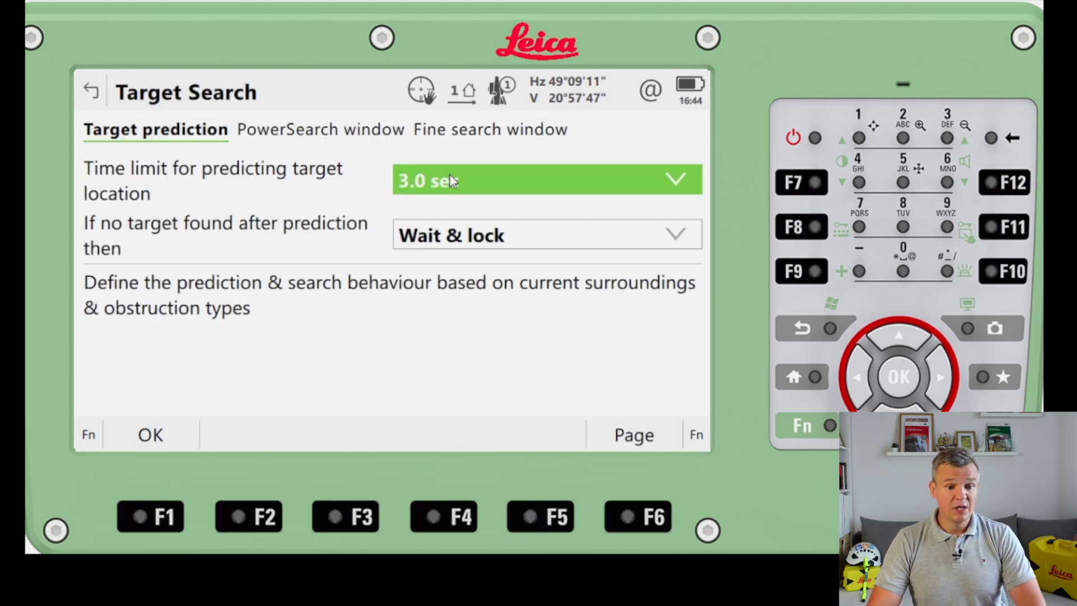
click(93, 91)
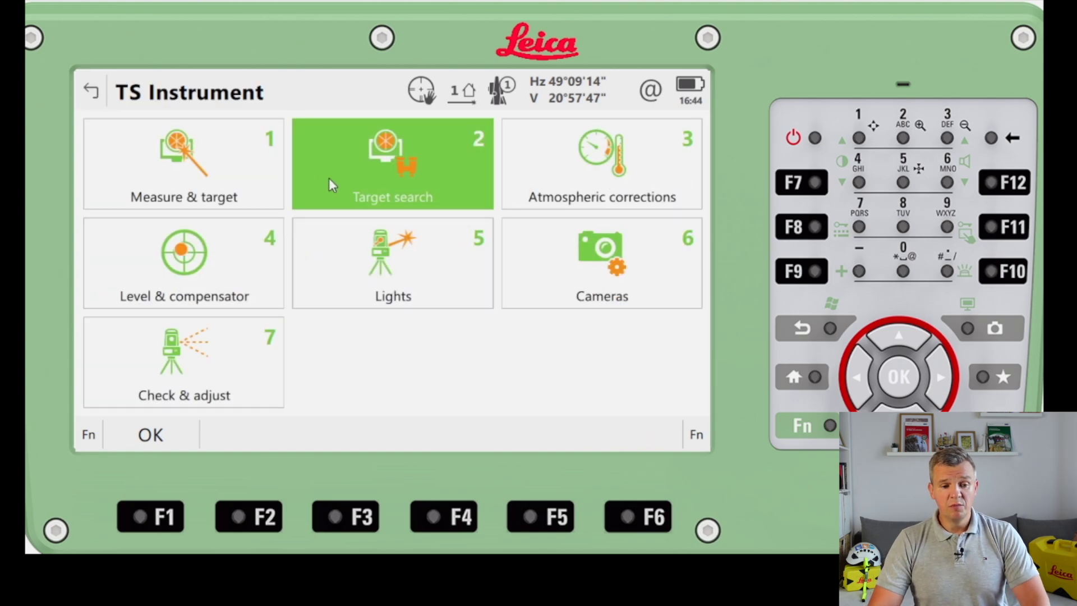
Review the Measure & Target Setup options, then return to the main Settings menu
click(247, 179)
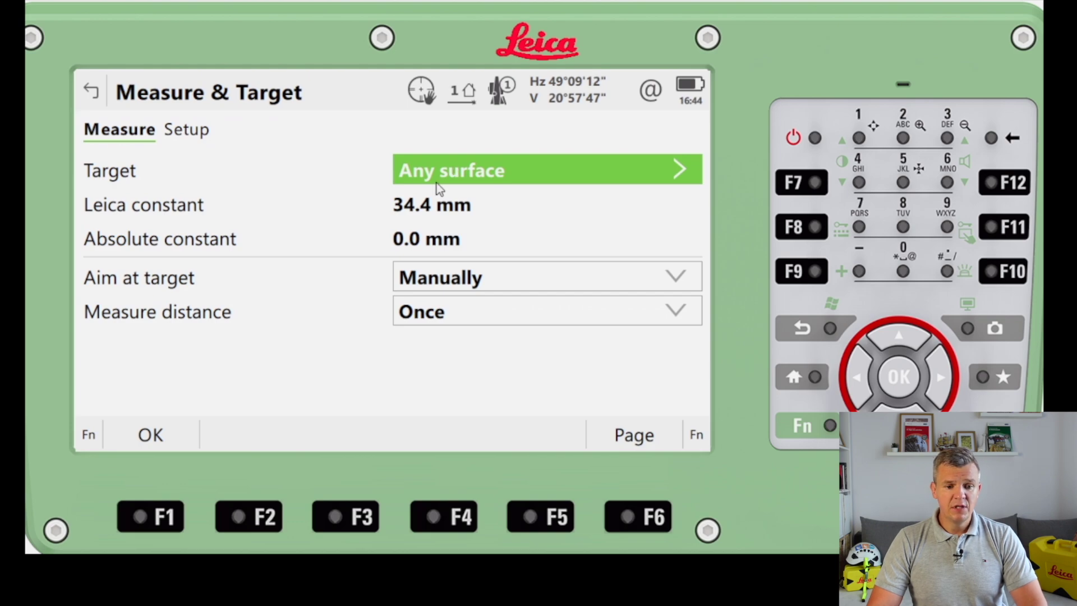
click(192, 135)
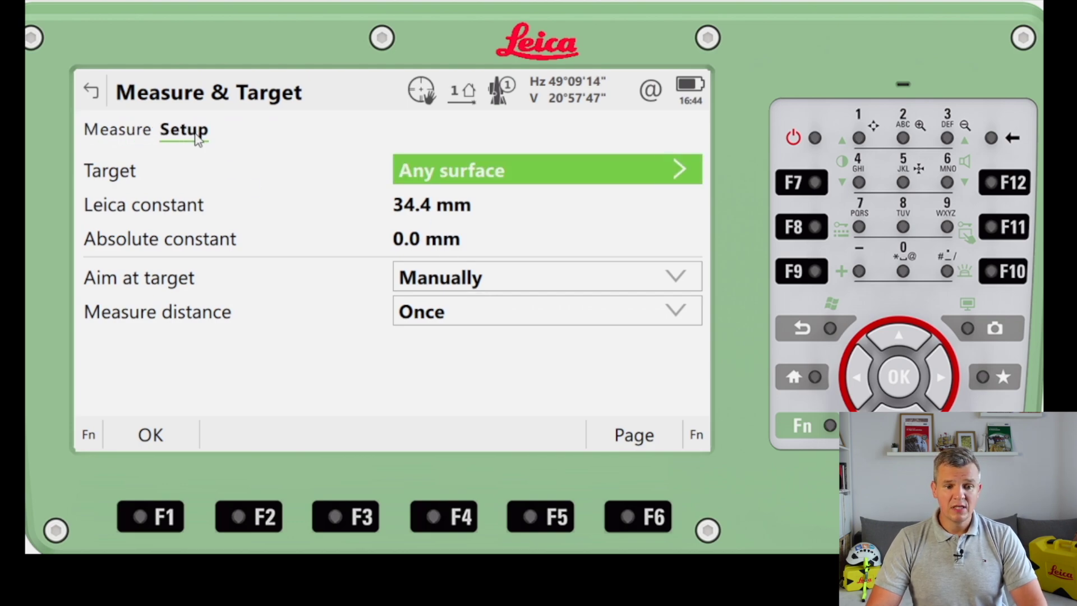
key(Escape)
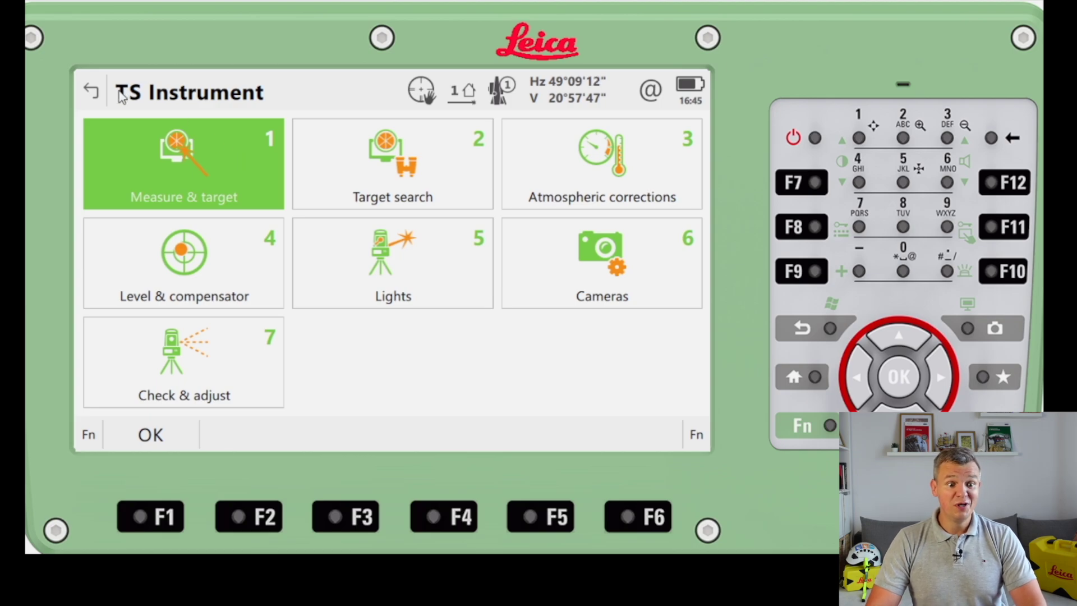
click(93, 93)
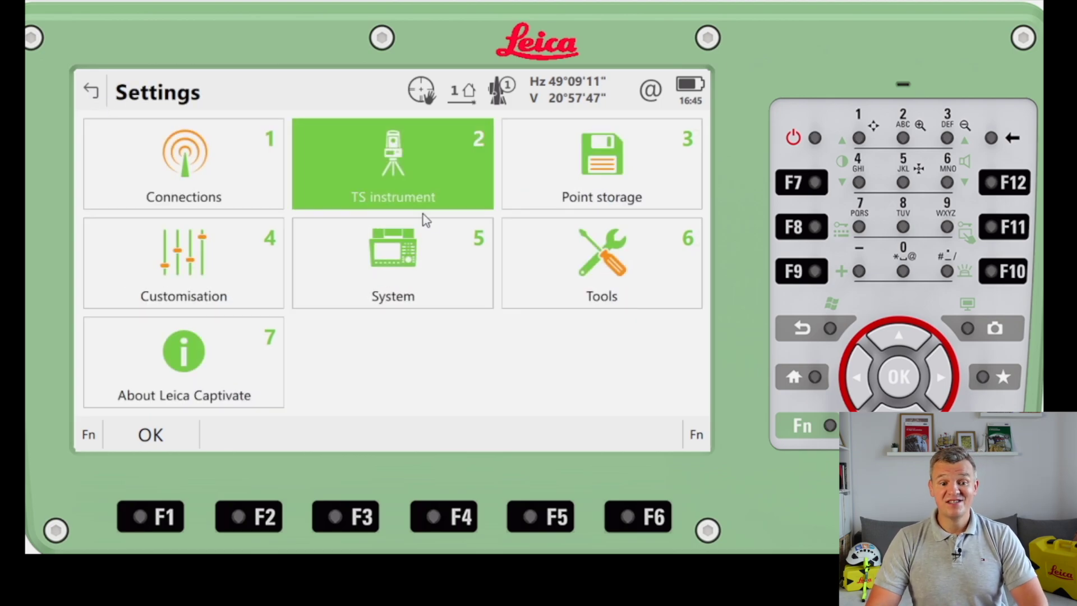
View the instrument status and aim & search panels from the status bar, then dismiss them
click(503, 97)
click(426, 99)
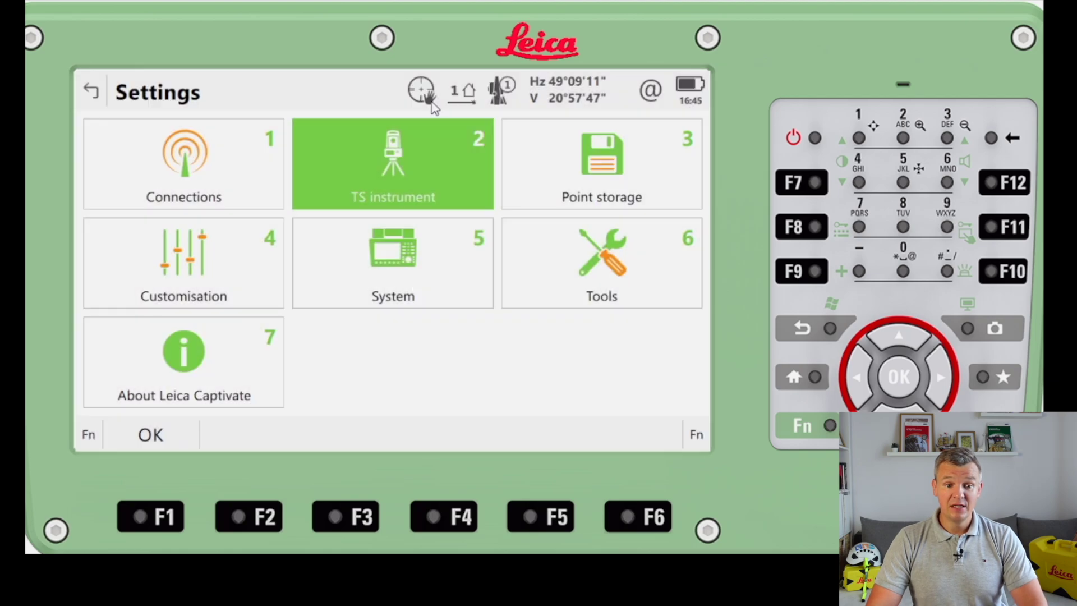
click(427, 95)
click(378, 94)
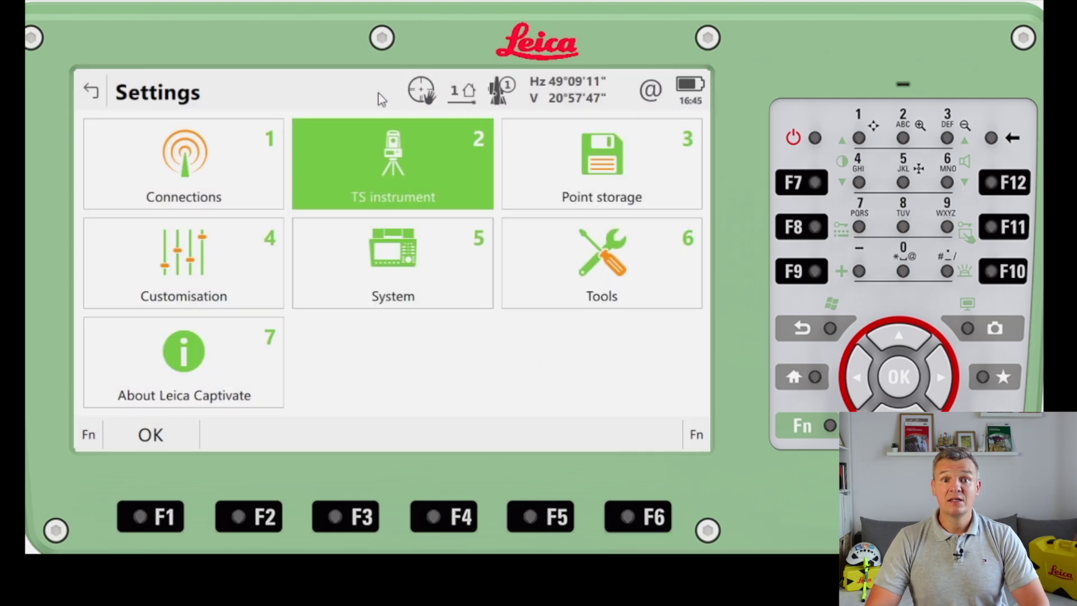
Return to Home and swipe the job carousel past Create new job to Choose design data
click(91, 92)
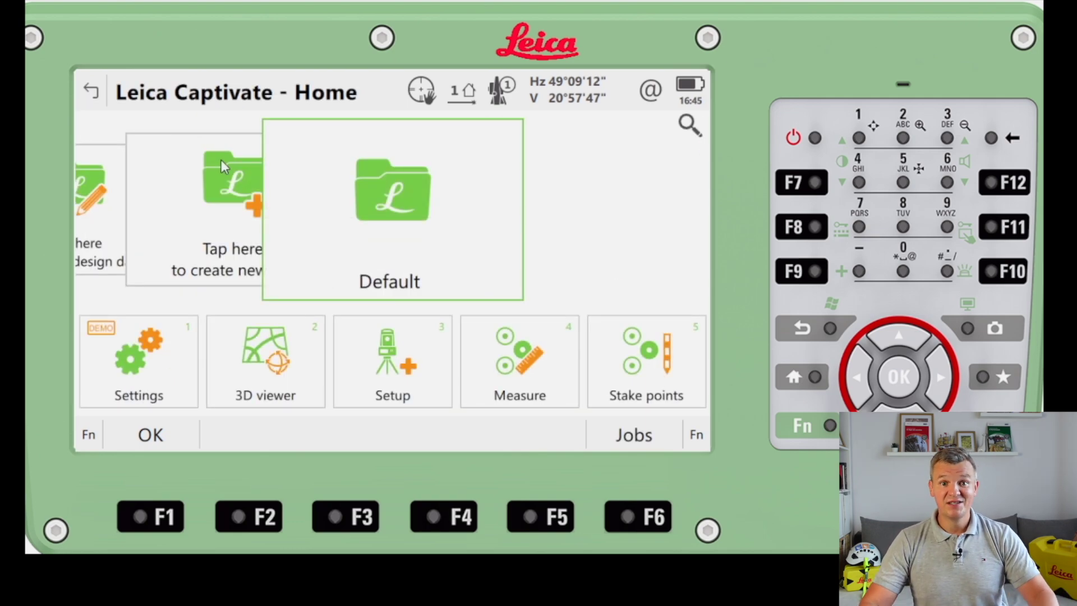
drag(328, 255, 409, 258)
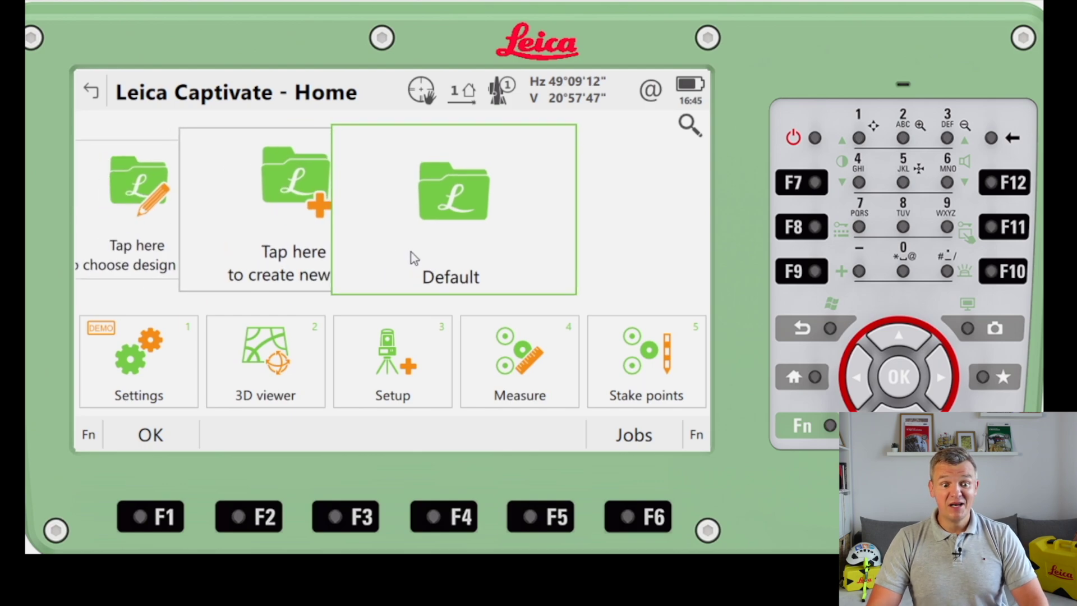
drag(291, 249, 391, 248)
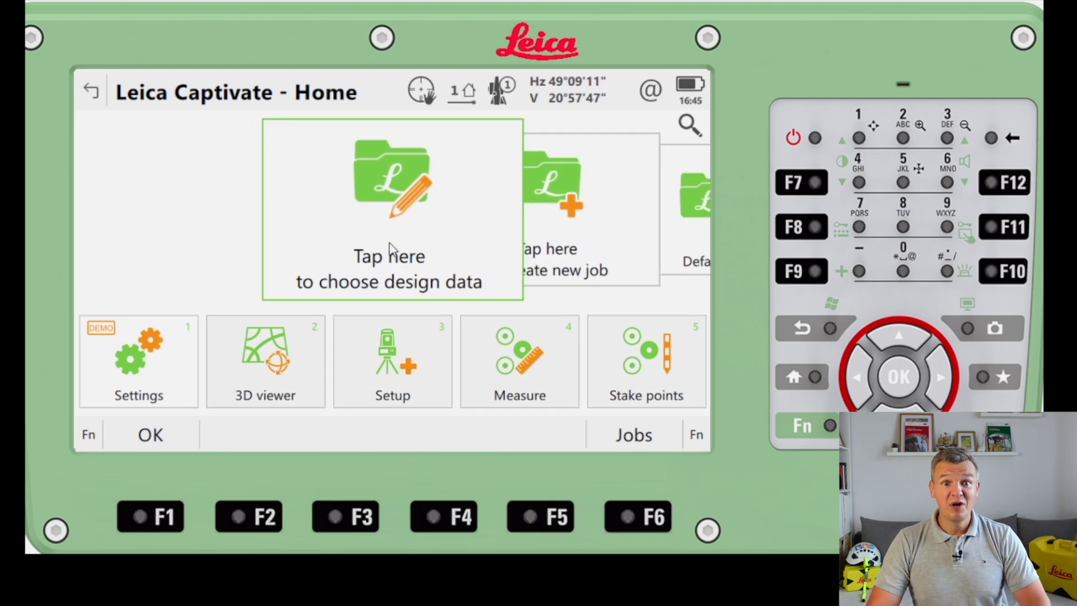